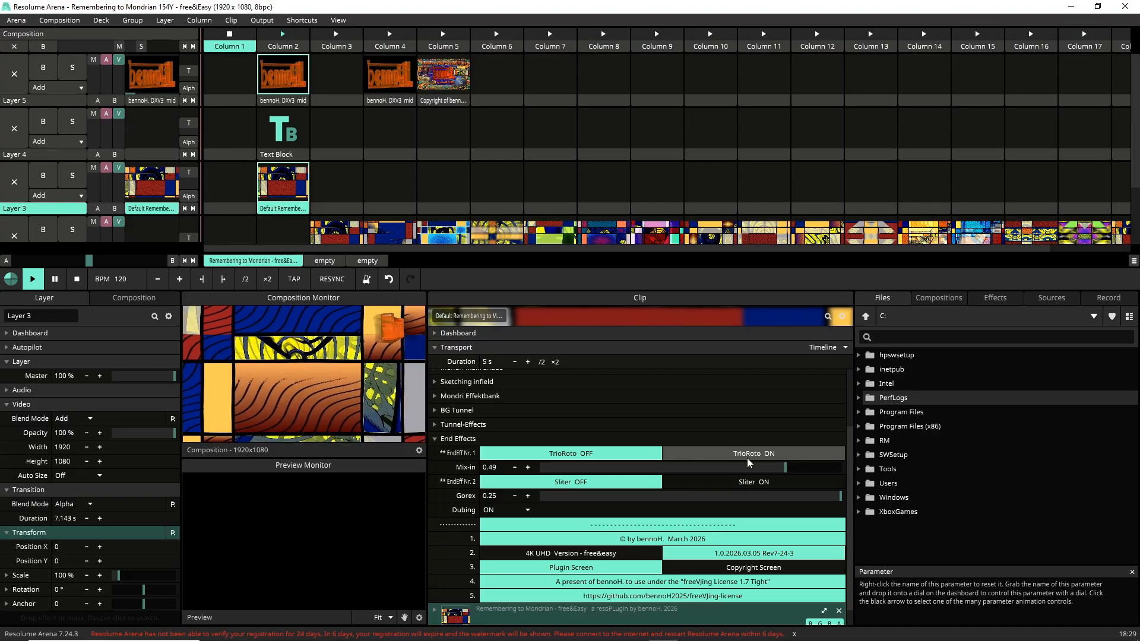
Step: Collapse the End Effects group in the clip's settings
click(435, 439)
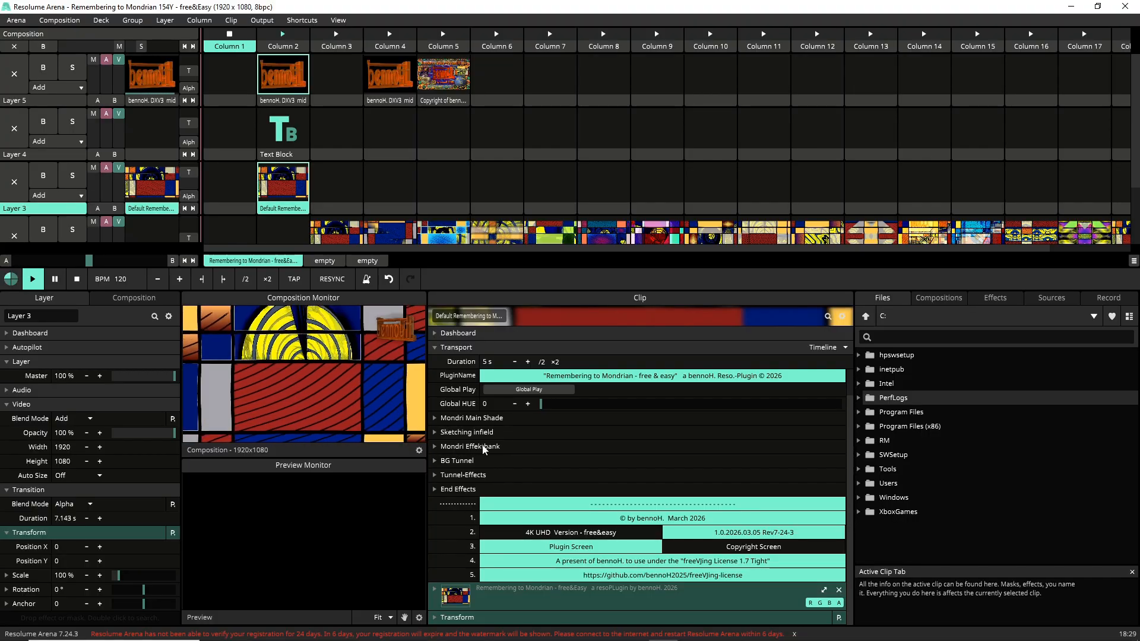
Step: In Mondri Effektbank, switch Mirryo on, set C-Fade to 1 and Shliftrak to 0.32
click(435, 447)
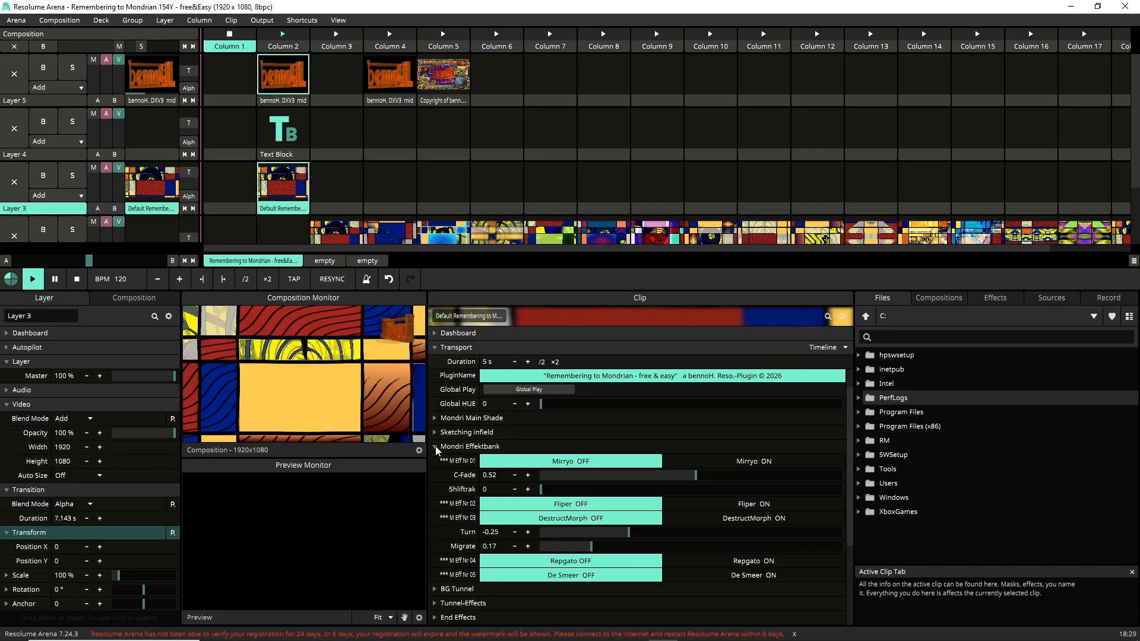
click(751, 466)
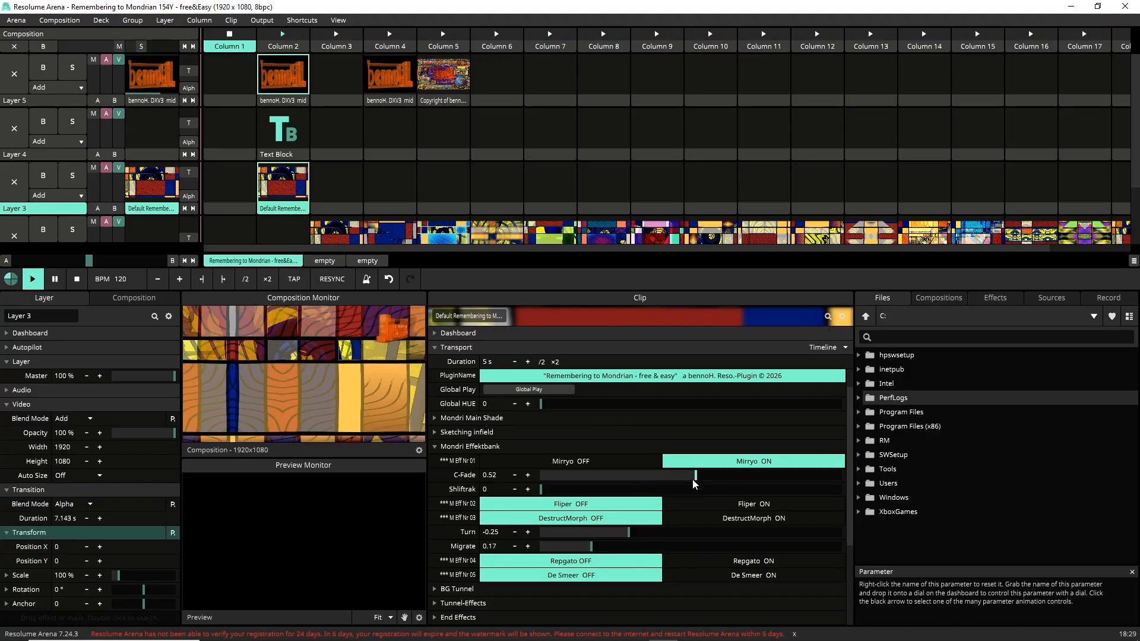
drag(696, 476, 845, 514)
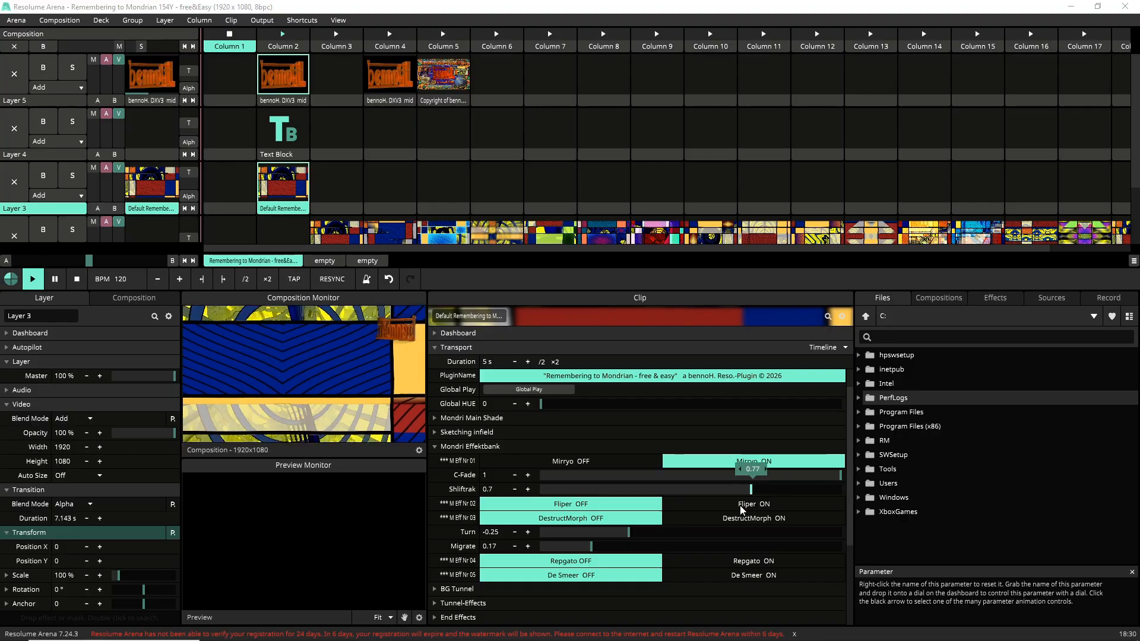
drag(525, 540, 550, 536)
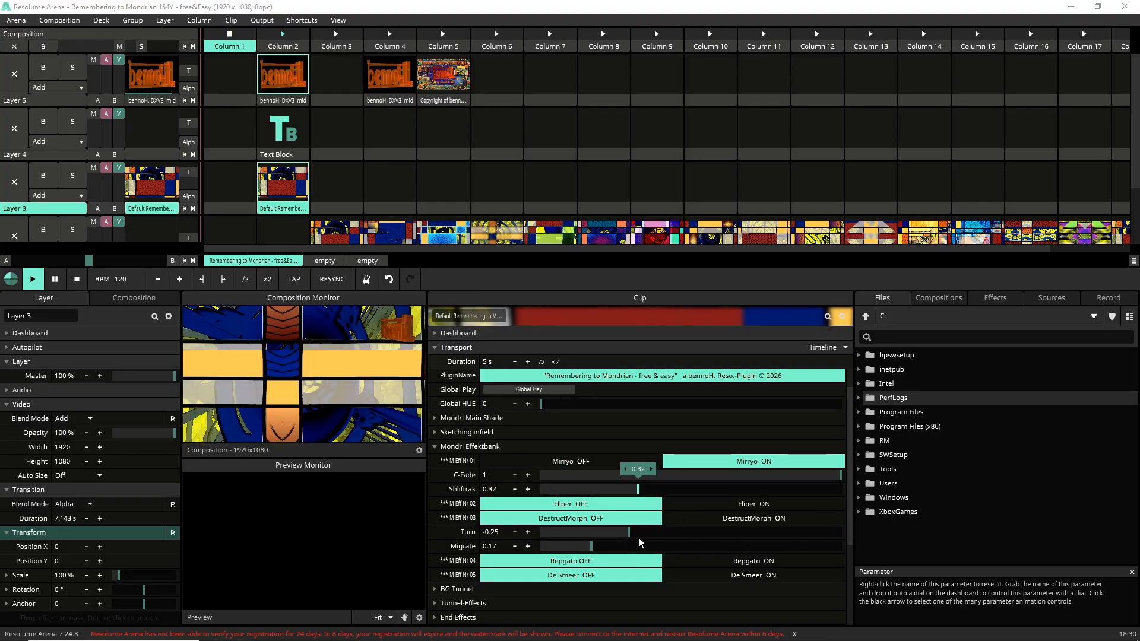
click(434, 489)
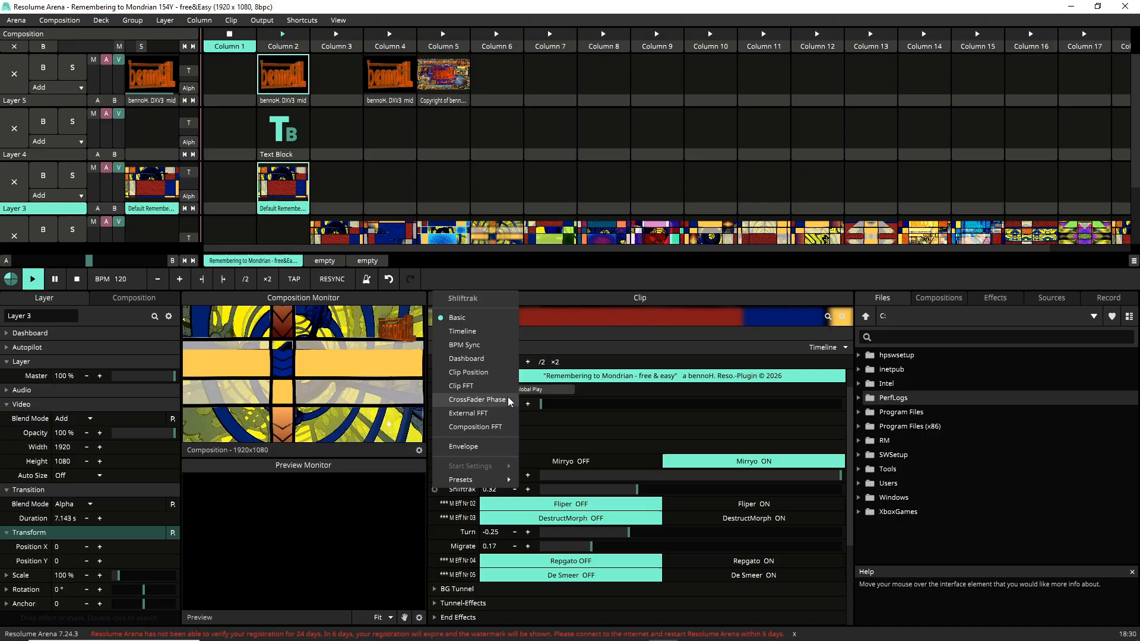
Step: Put Shliftrak on Timeline animation with a Speed of 3.28
click(468, 332)
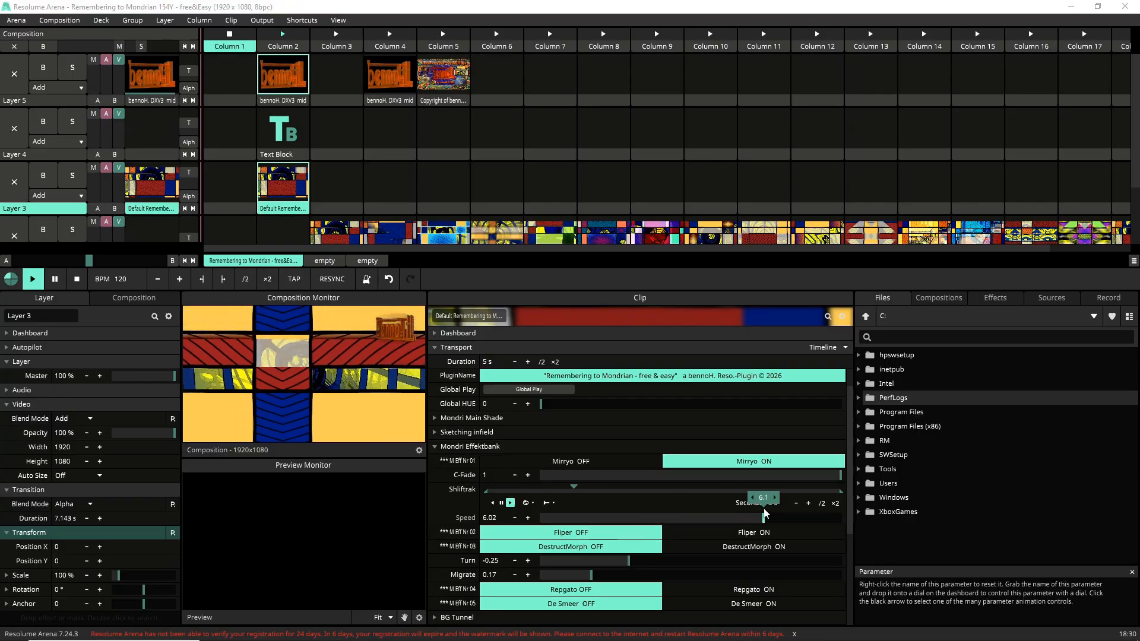
drag(763, 509, 694, 541)
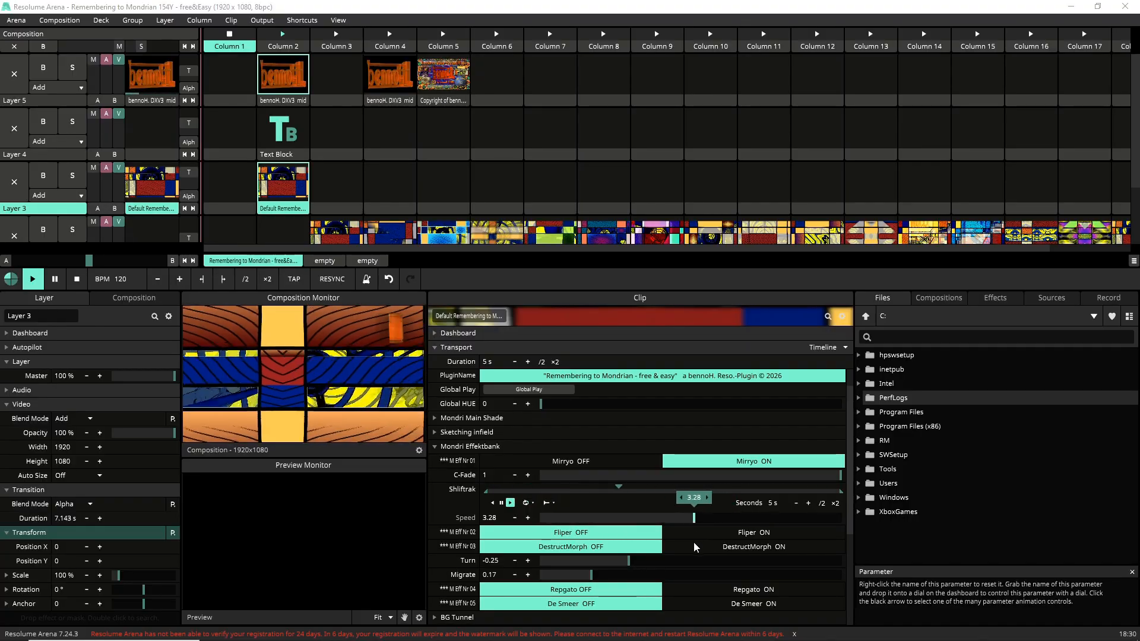
click(435, 489)
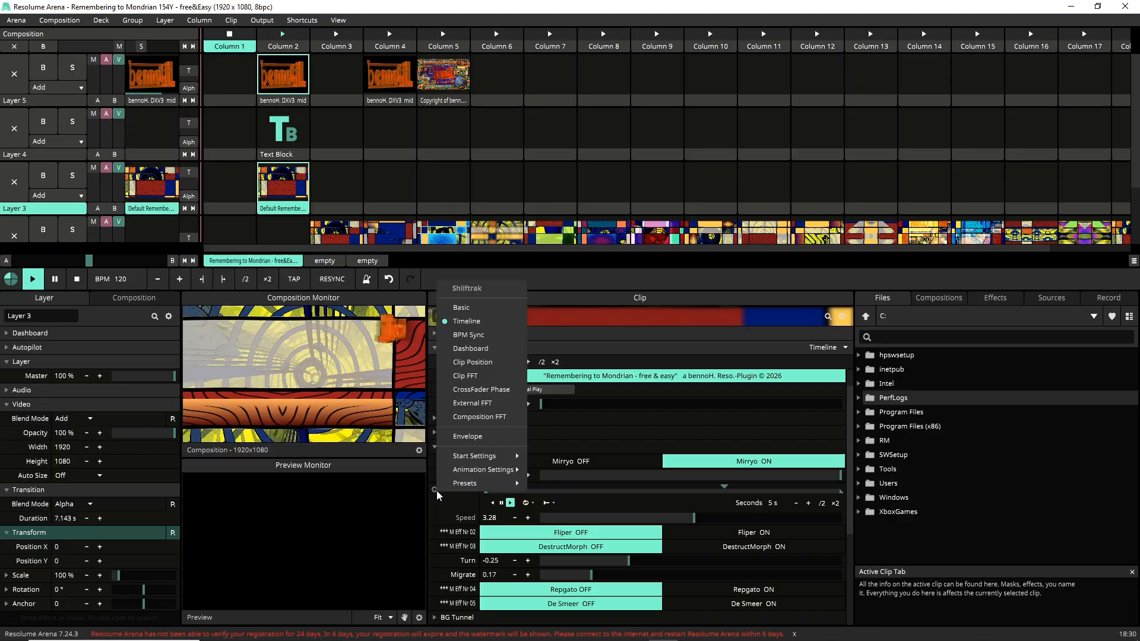
Step: Switch Shliftrak to Envelope animation using the Jaws preset
click(469, 436)
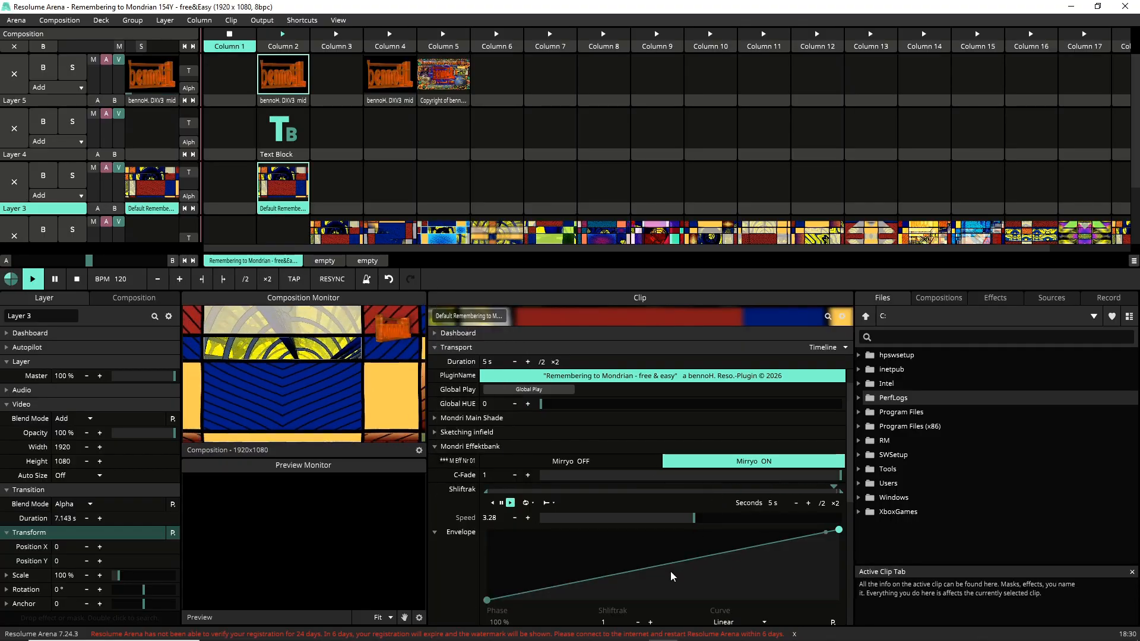
scroll(813, 608, down, 3)
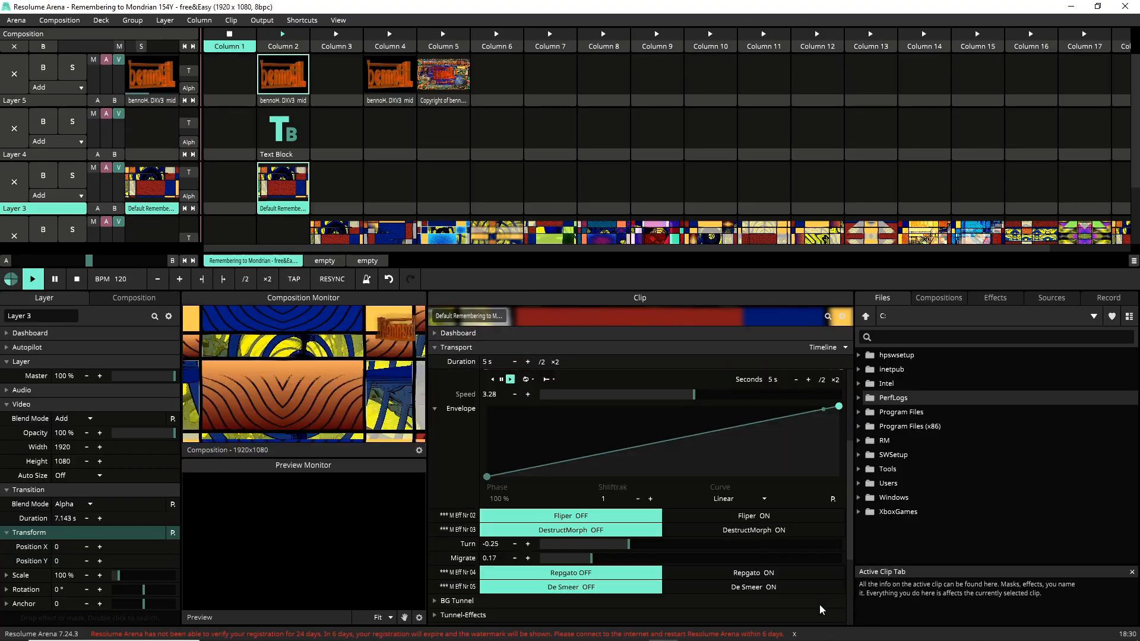
click(831, 501)
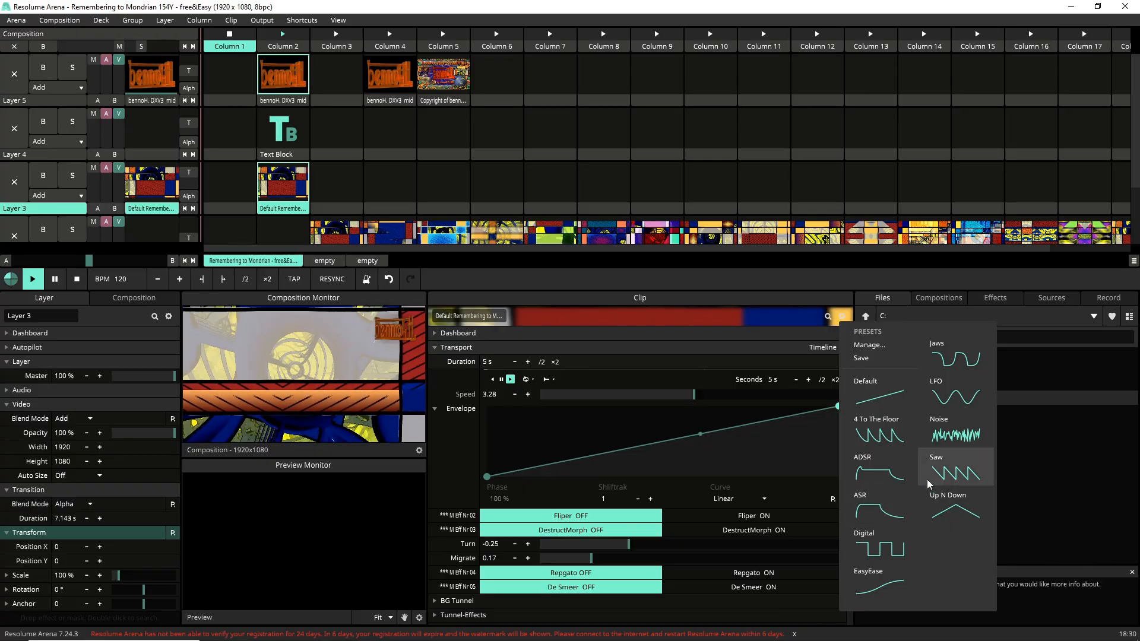
click(946, 359)
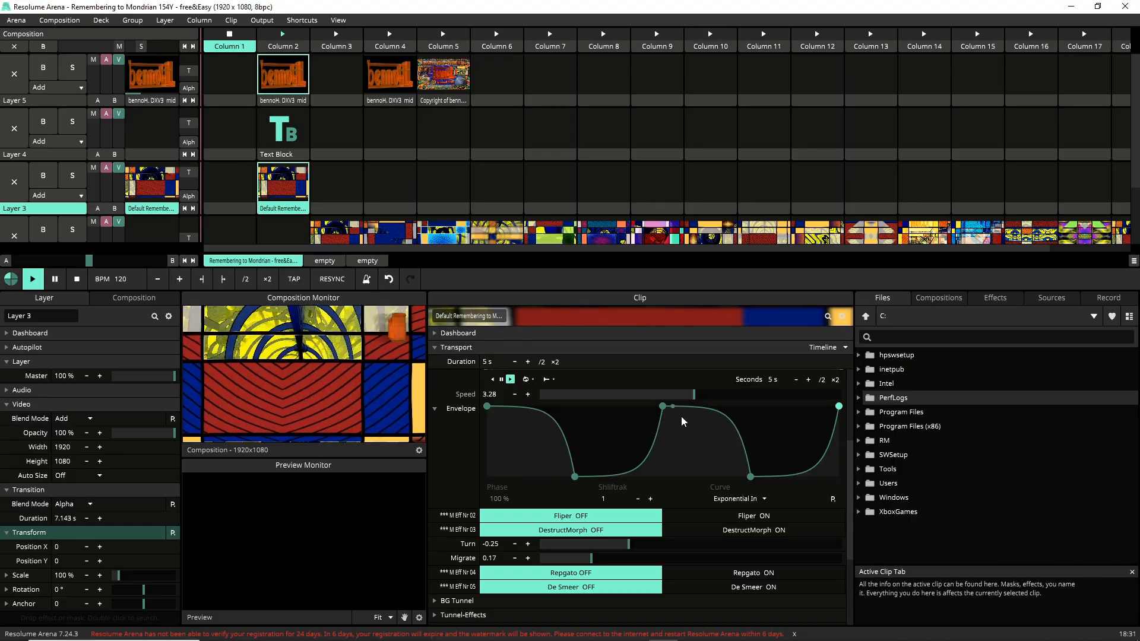
Step: Reshape the envelope's points and give the first point a Back In curve
drag(665, 402, 705, 437)
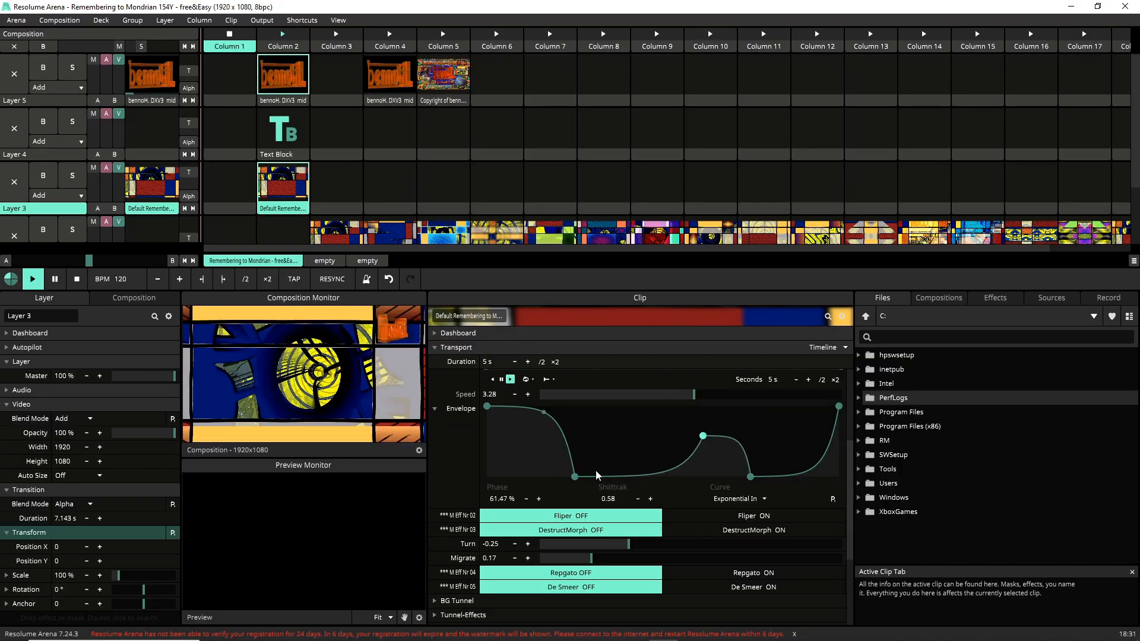
drag(575, 480, 638, 469)
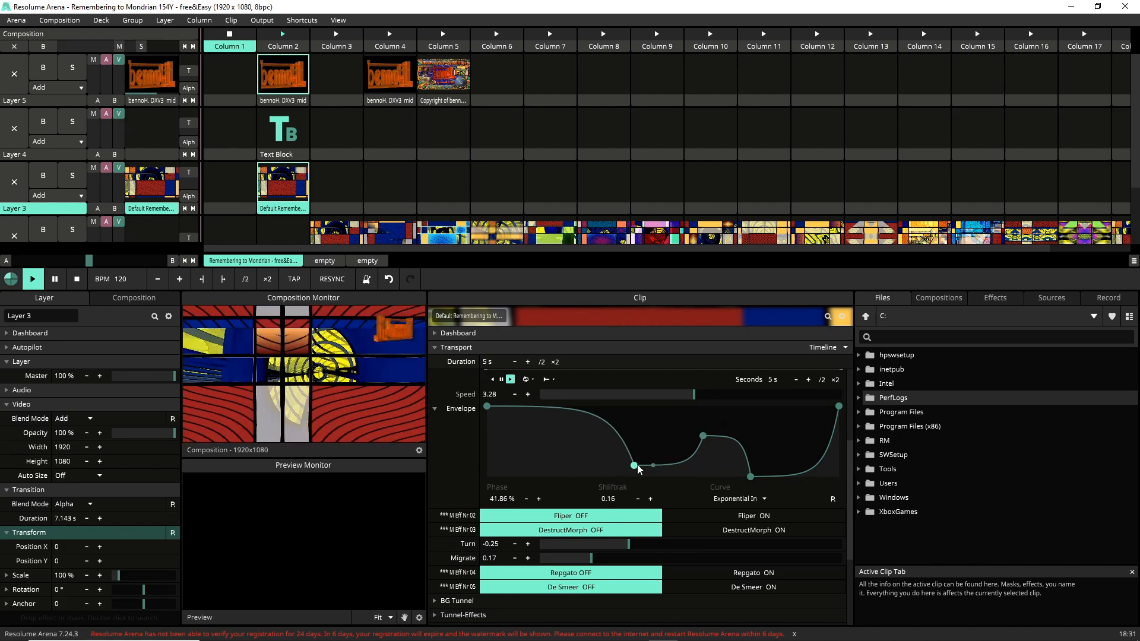
mouse_move(487, 406)
mouse_down()
mouse_move(494, 446)
mouse_move(508, 406)
mouse_up()
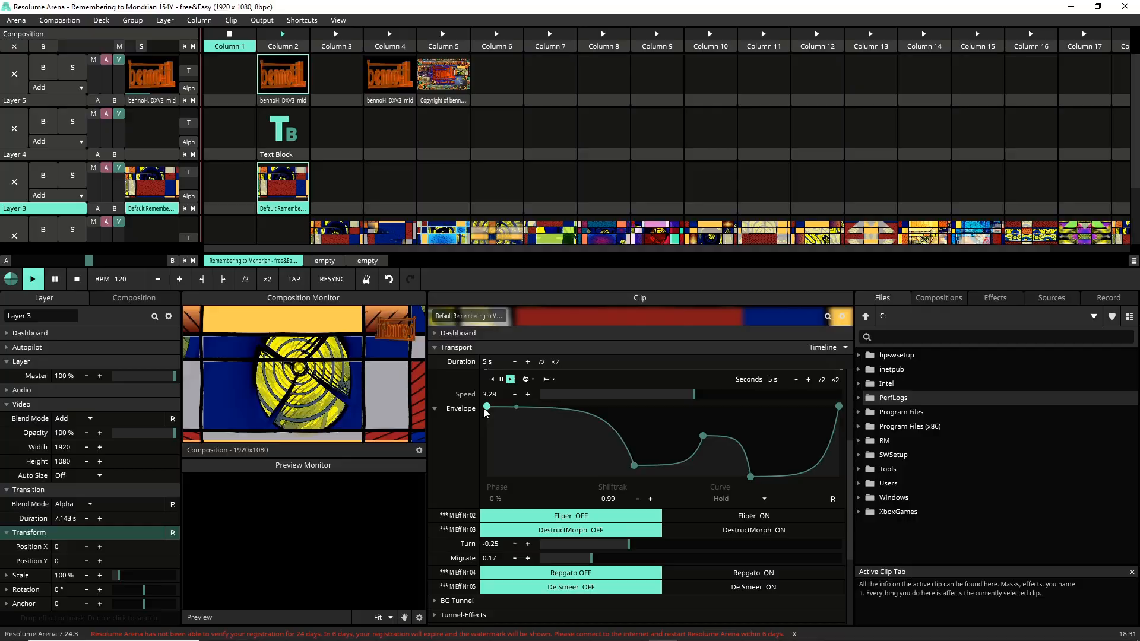
right_click(487, 407)
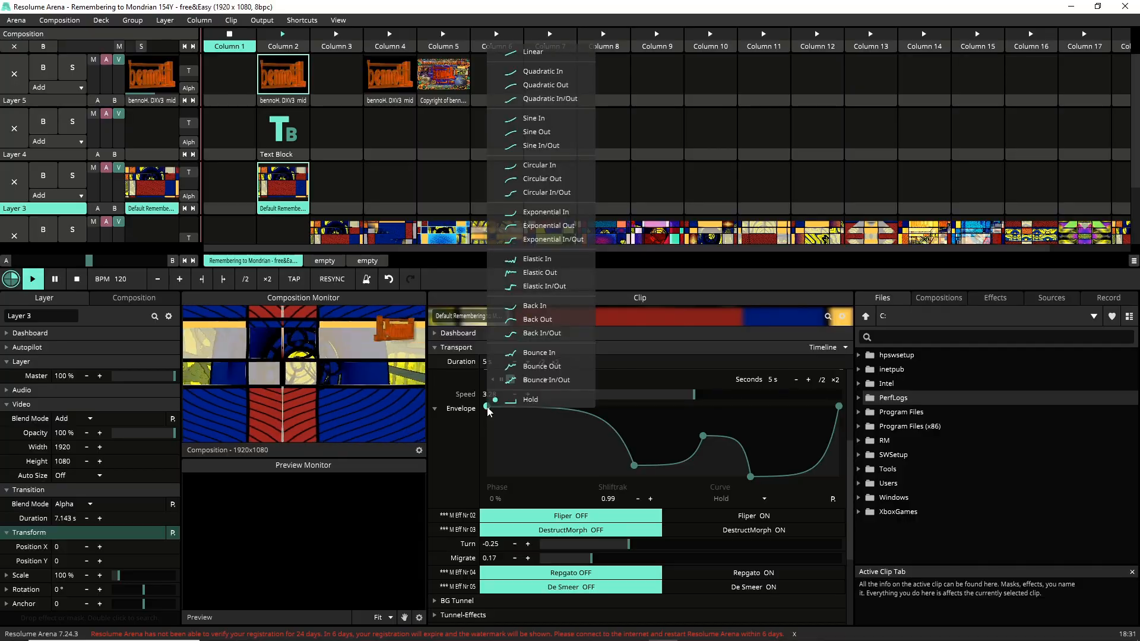
click(526, 307)
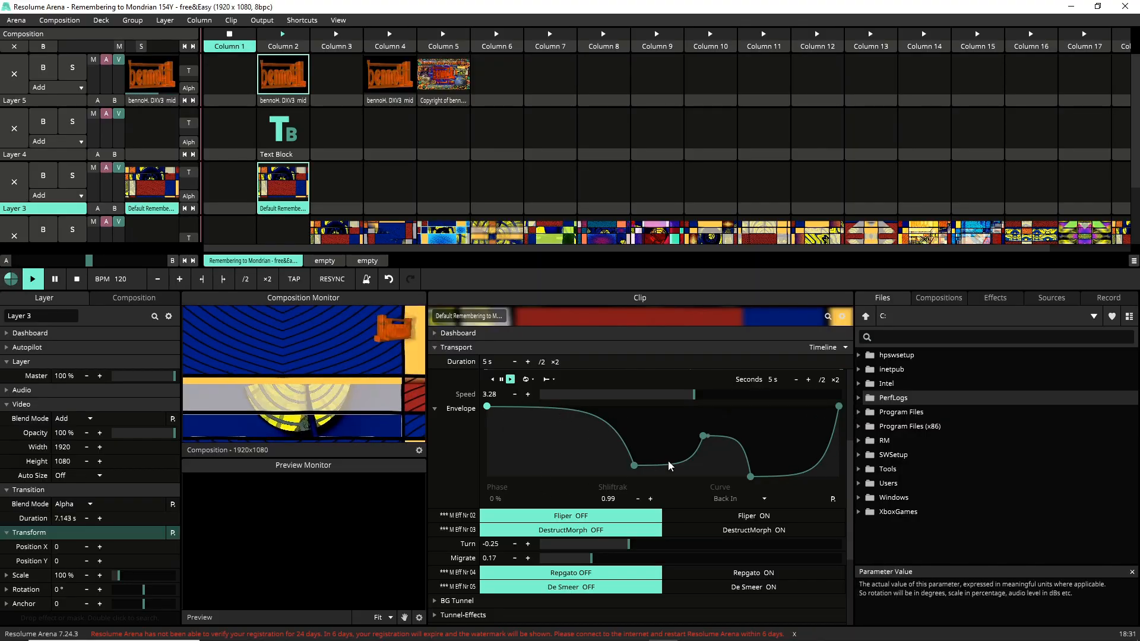
scroll(694, 475, up, 3)
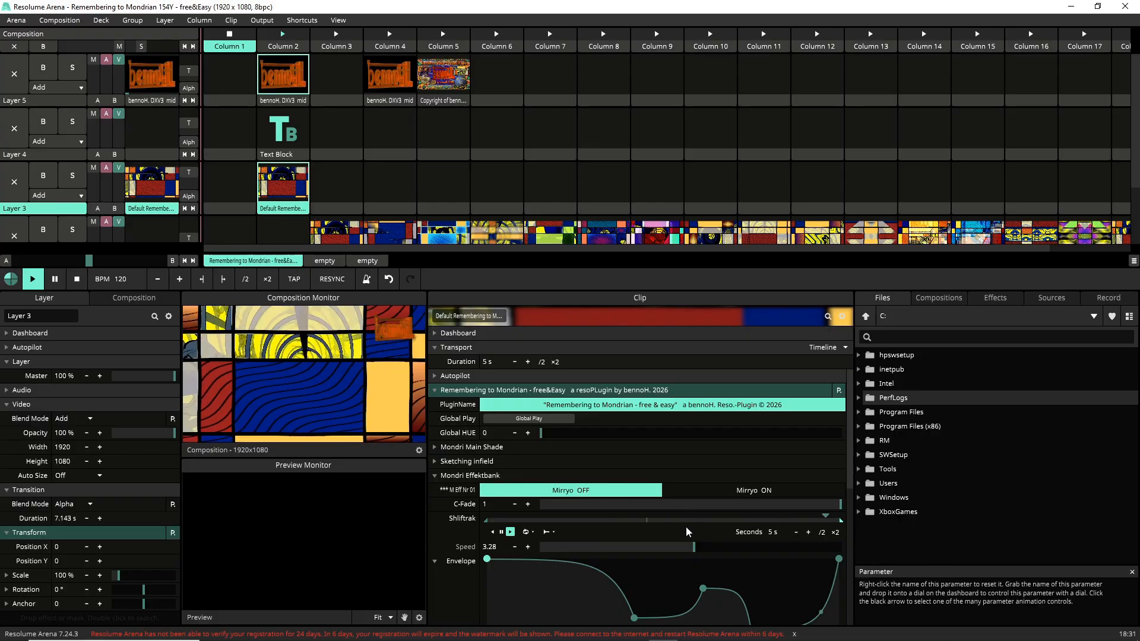
Step: Turn on Fliper and Repgato, with Turn at -0.03 and Migrate at 0.26
scroll(581, 540, down, 3)
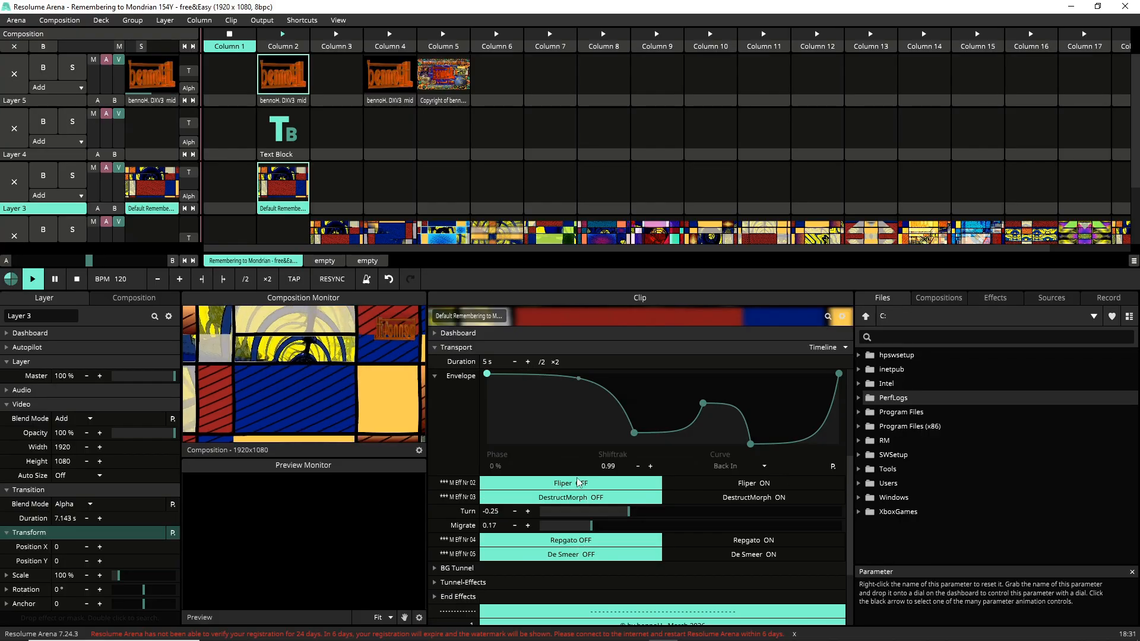
click(720, 486)
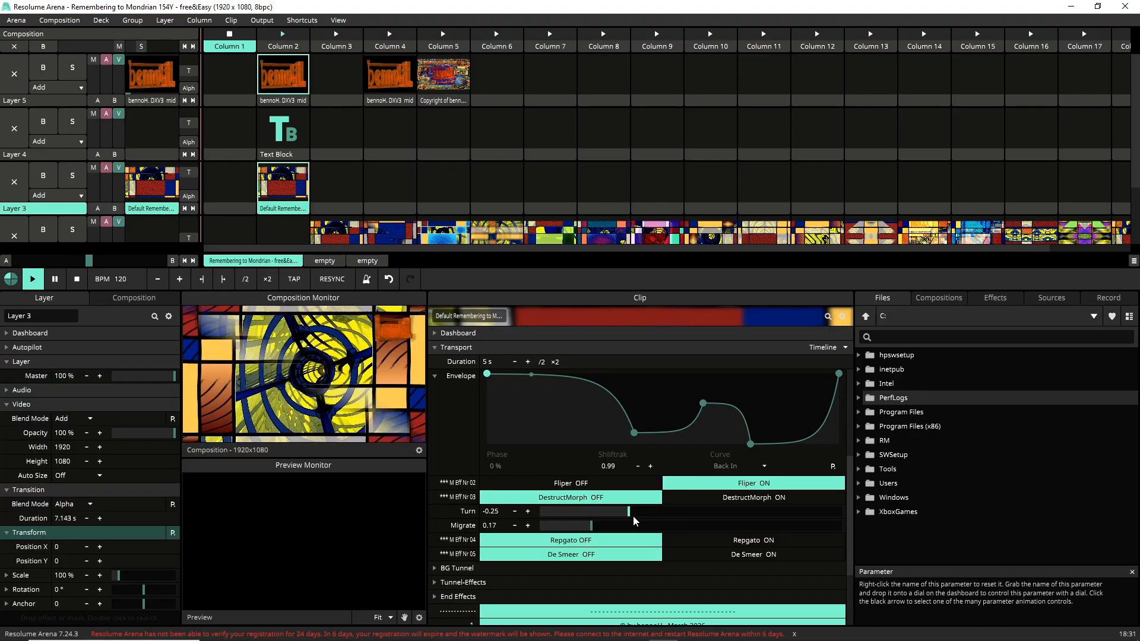
drag(629, 513, 815, 532)
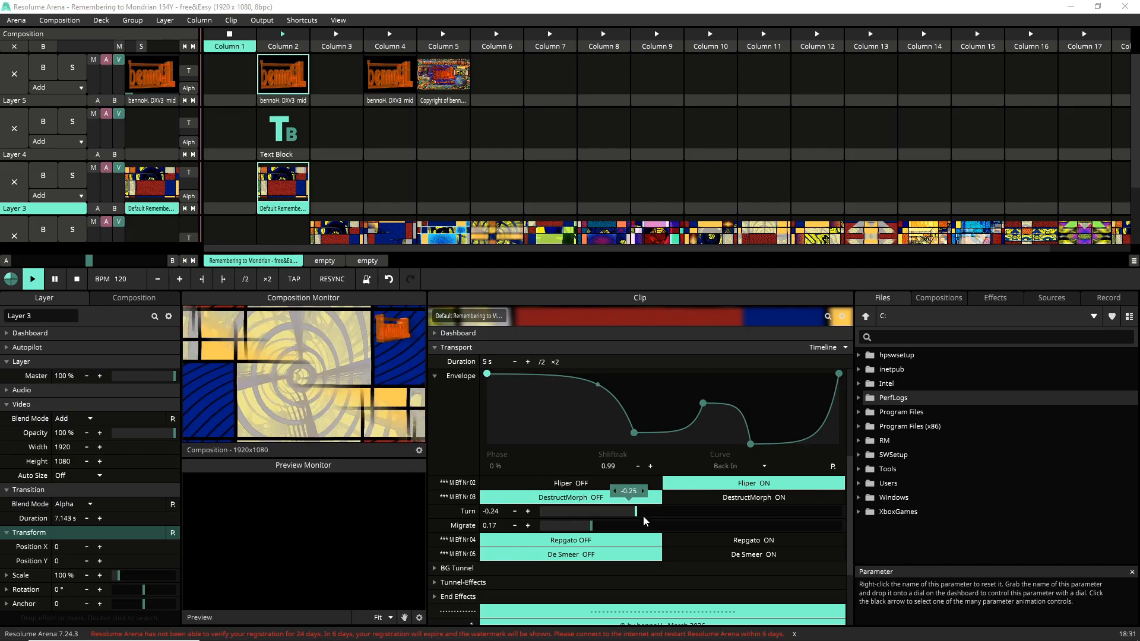
mouse_move(685, 514)
mouse_down()
mouse_move(549, 513)
mouse_move(701, 512)
mouse_up()
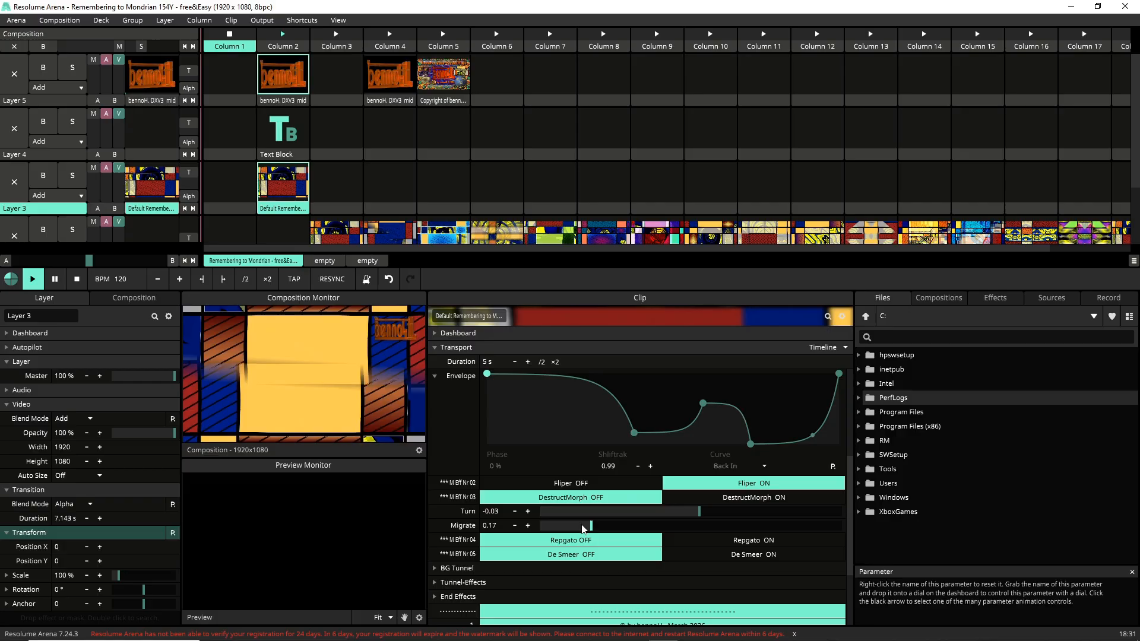
drag(591, 528, 618, 528)
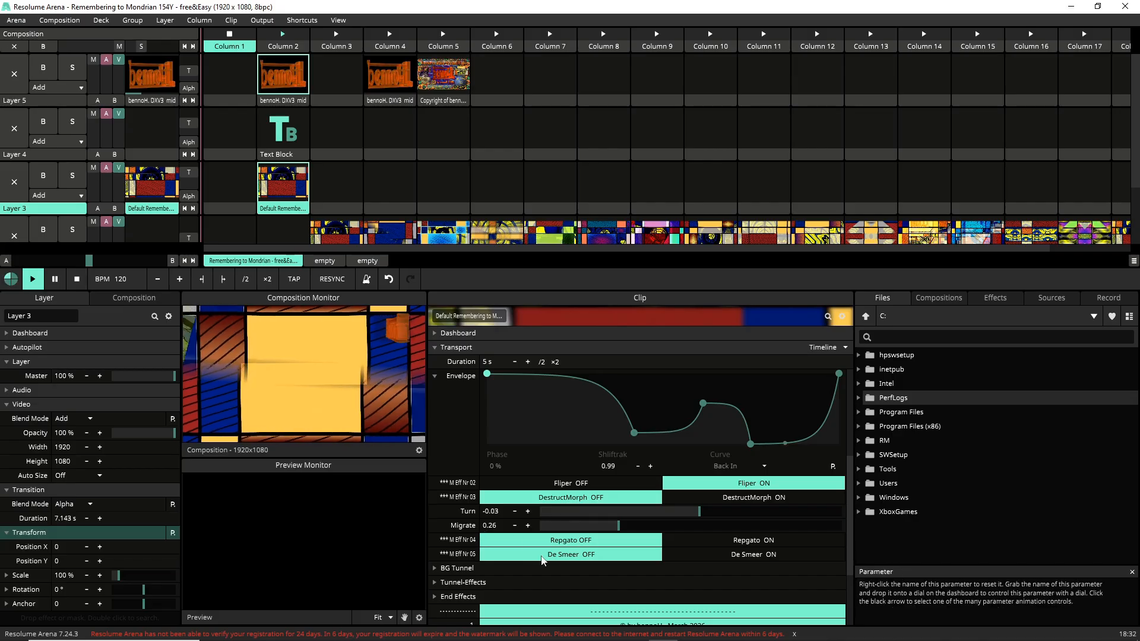
click(717, 544)
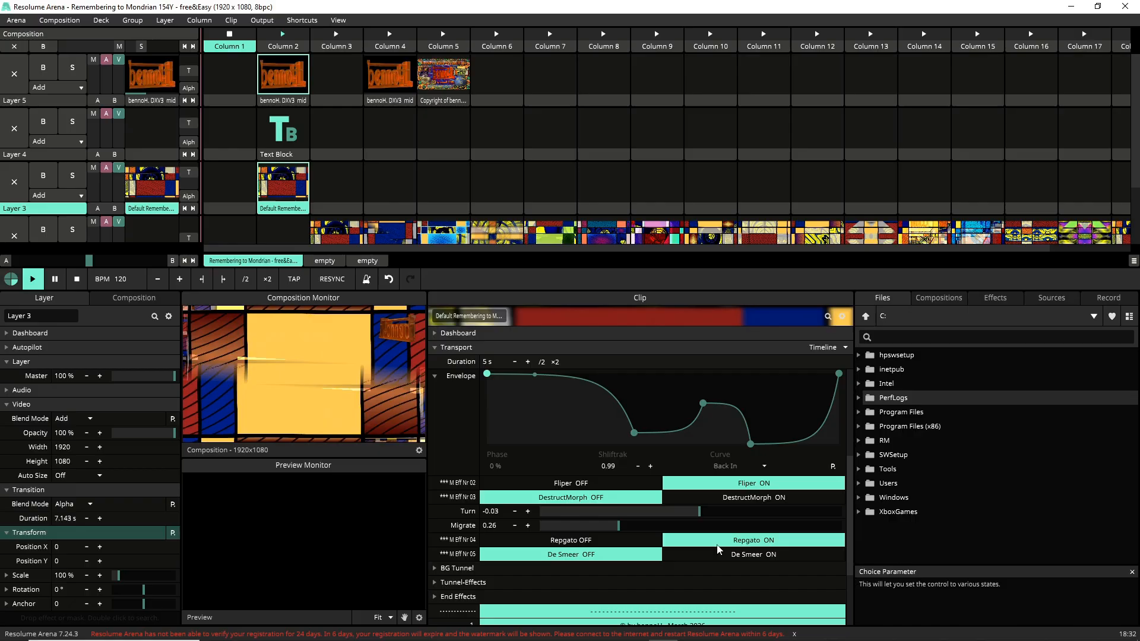
Step: Turn Fliper and Repgato off and try De Smeer on
click(555, 483)
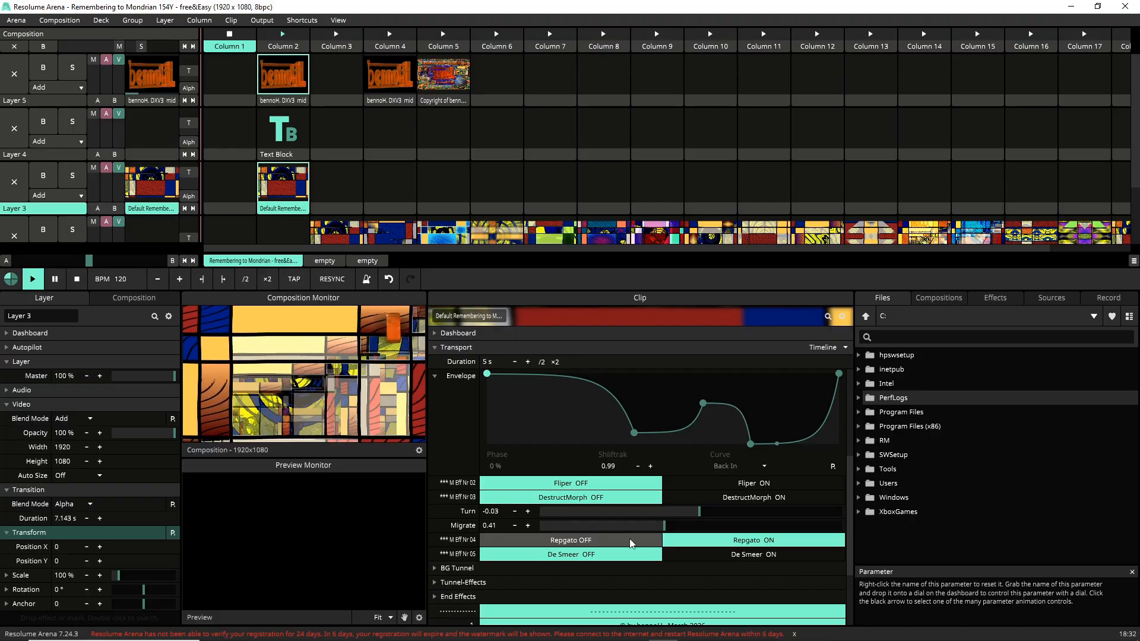
scroll(842, 528, down, 3)
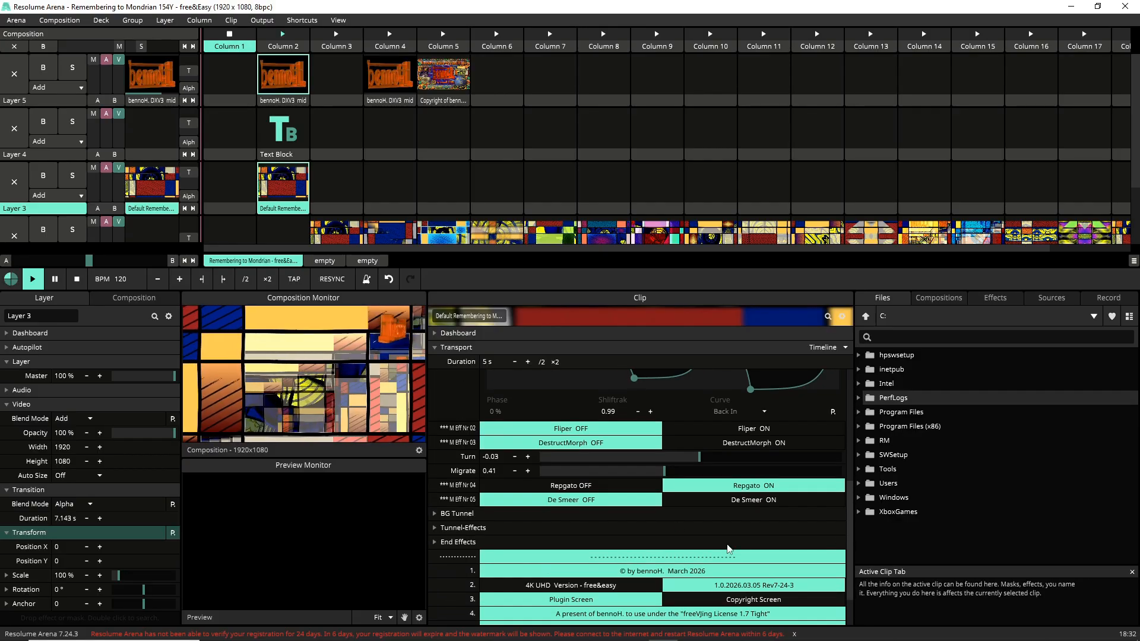
click(568, 488)
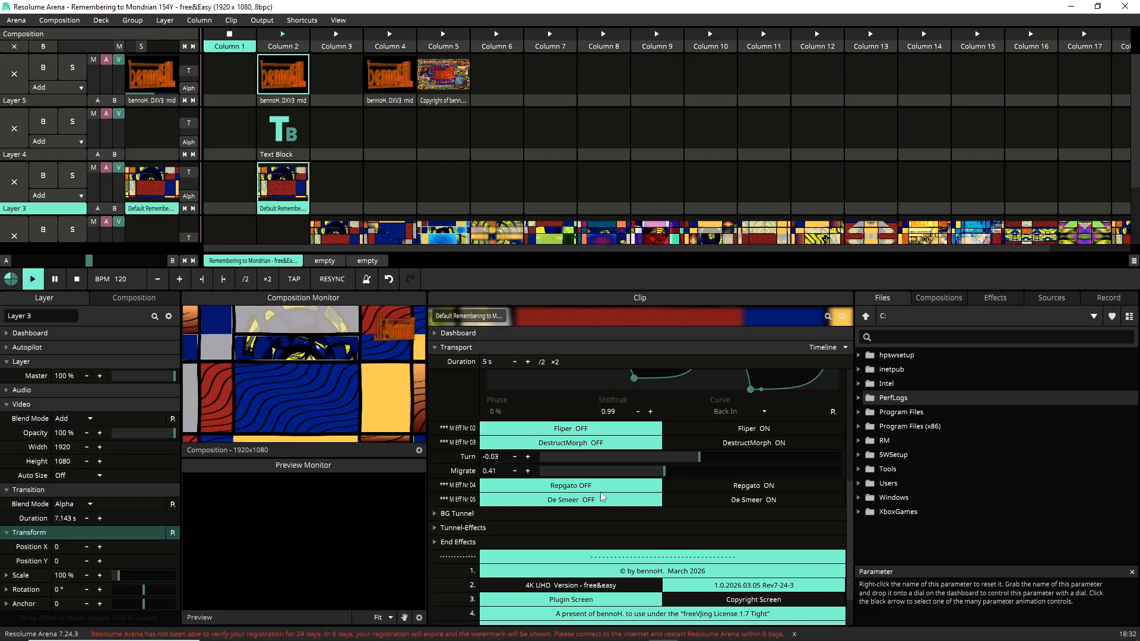
click(672, 501)
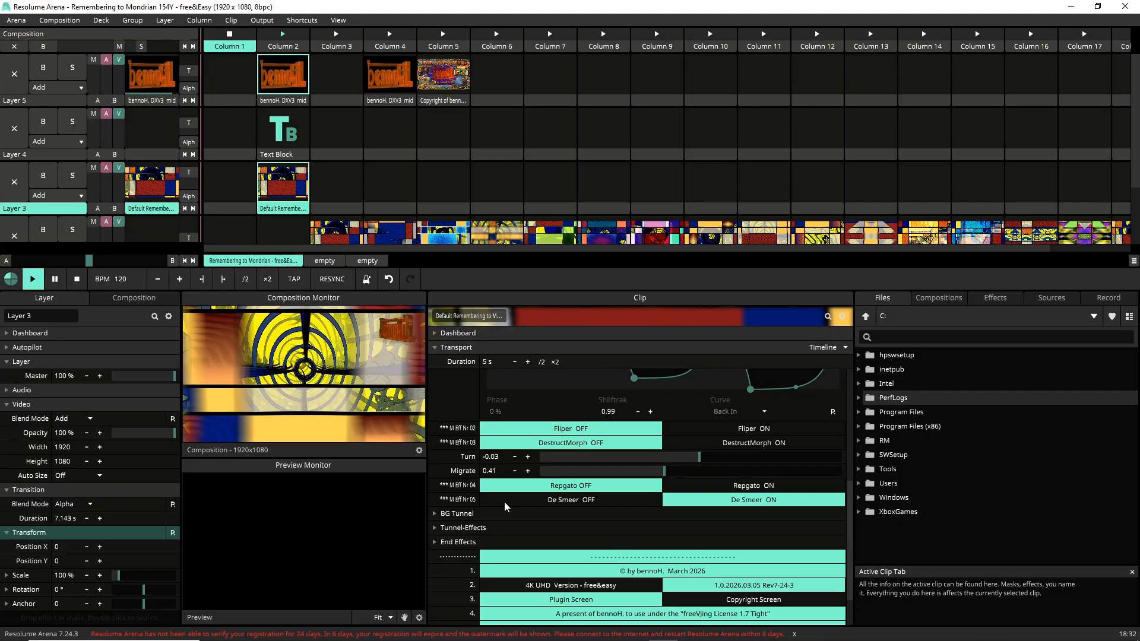
Step: Raise Migrate to 0.41, leaving Fliper and De Smeer both switched off
drag(847, 521, 849, 486)
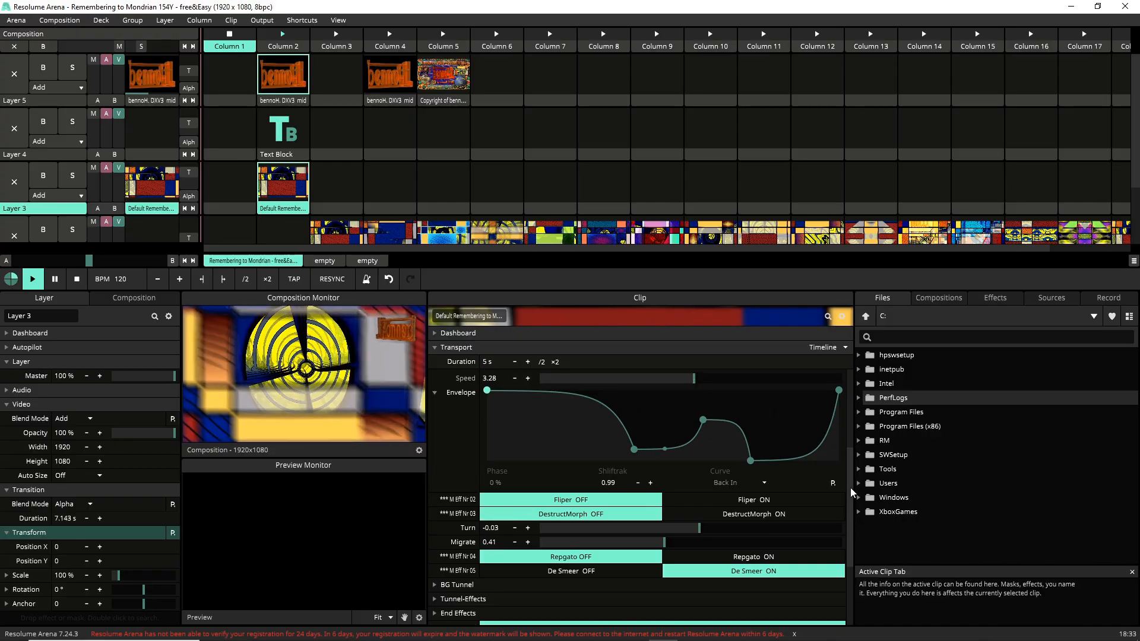
click(789, 504)
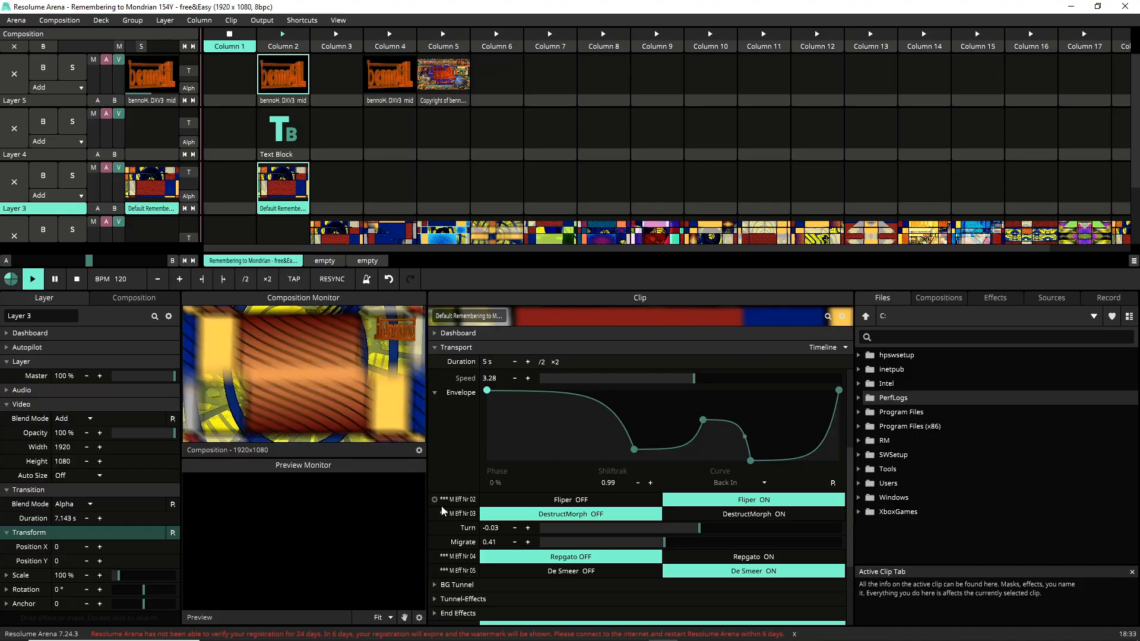
click(562, 501)
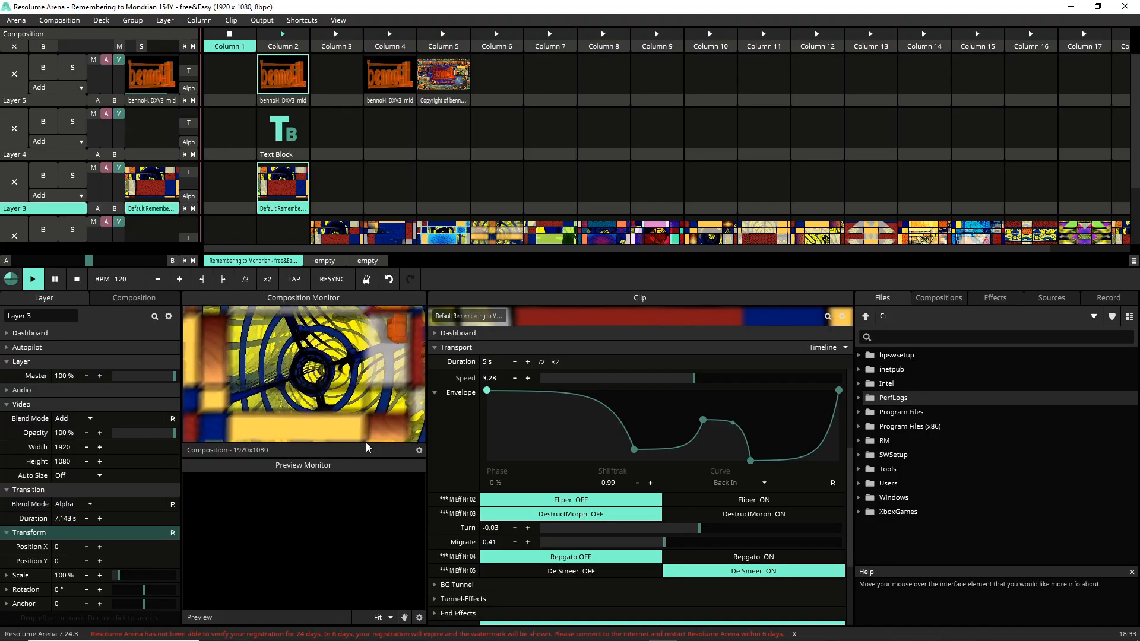
click(618, 570)
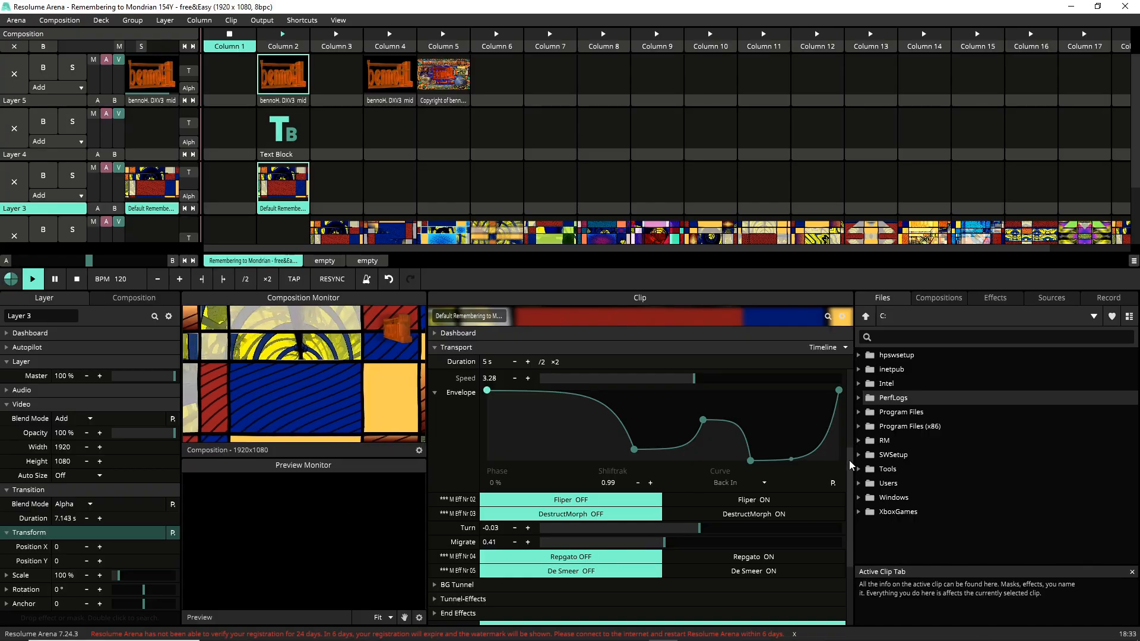
Step: Expand BG Tunnel and set TunnelSpeed to 0.01 and FractScale to 1
scroll(848, 460, down, 3)
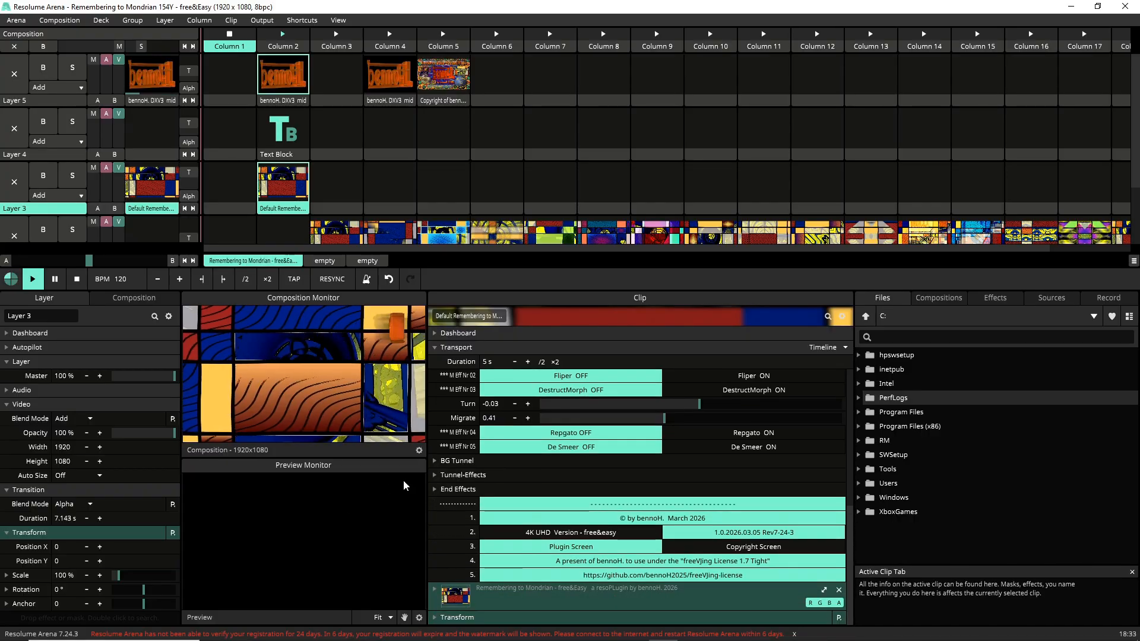
click(435, 461)
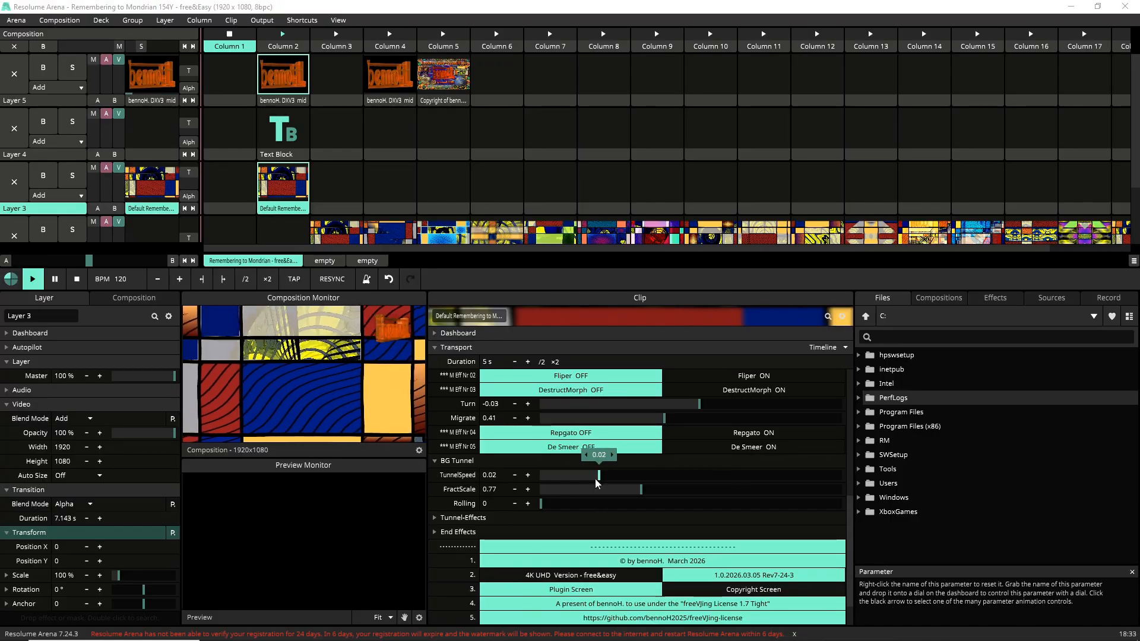
drag(563, 483, 691, 544)
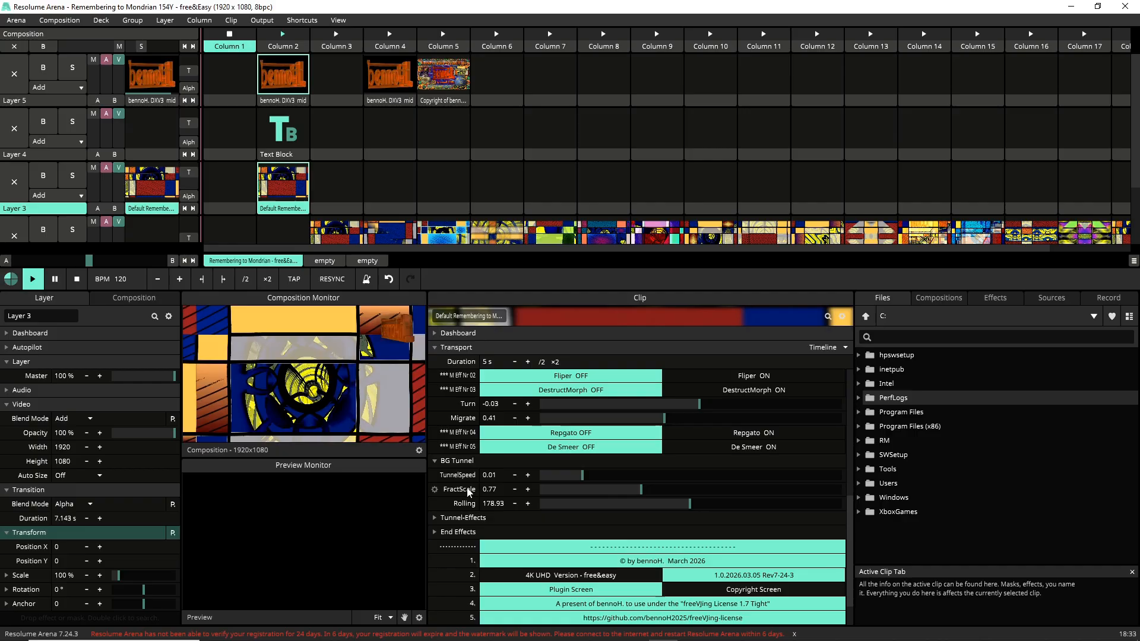
drag(619, 490, 784, 512)
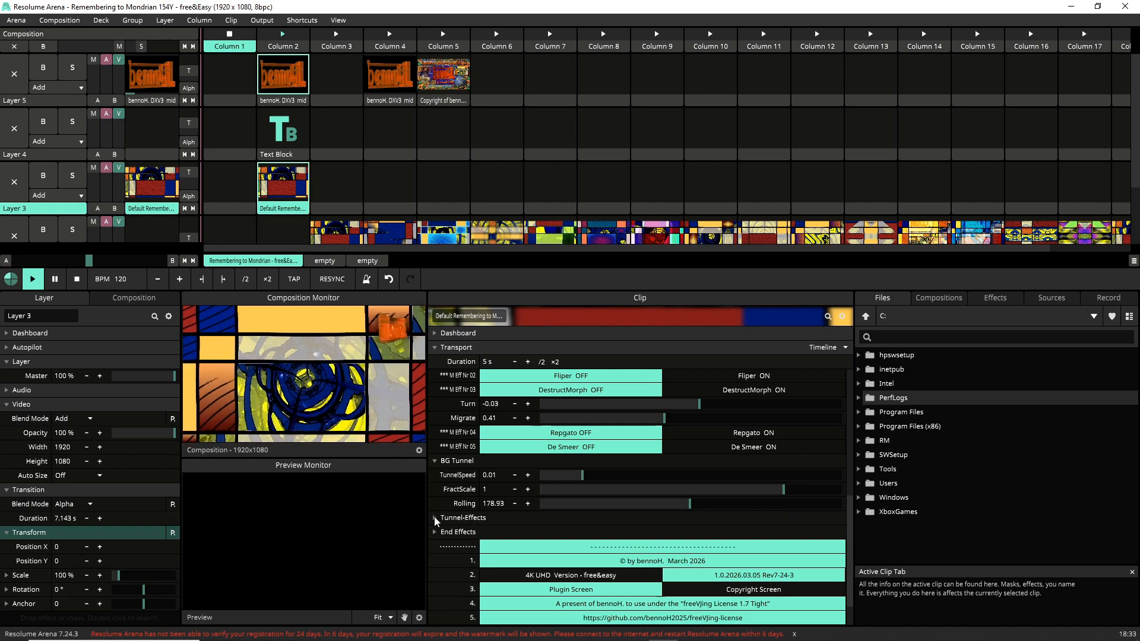
click(435, 518)
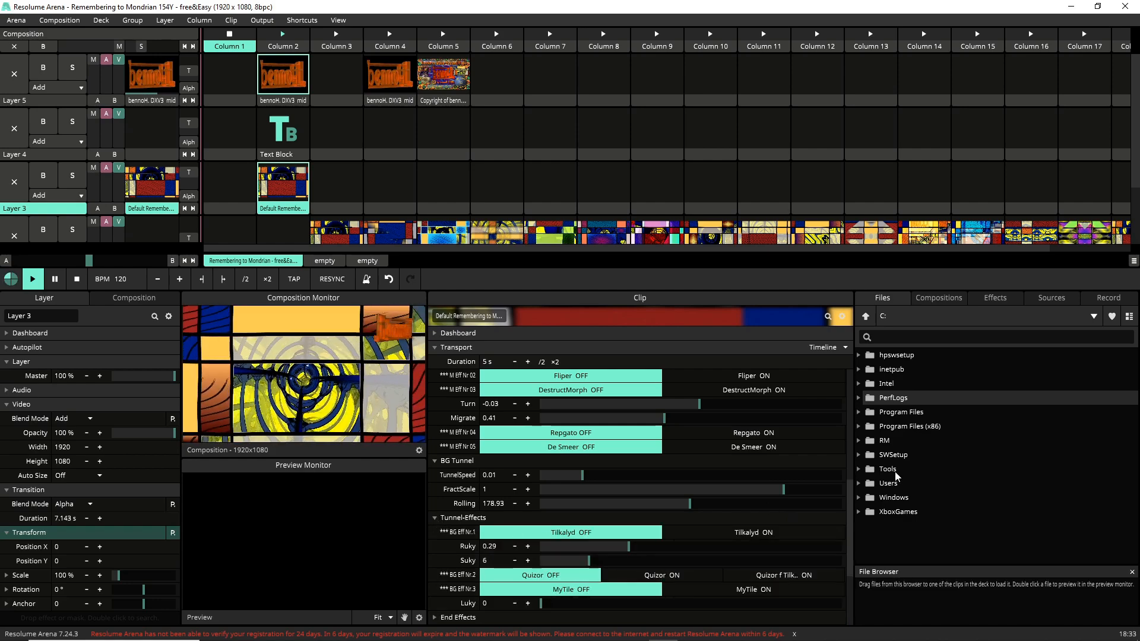
Step: Turn Tilkalyd on and reset Luky back to 0
drag(848, 497, 867, 546)
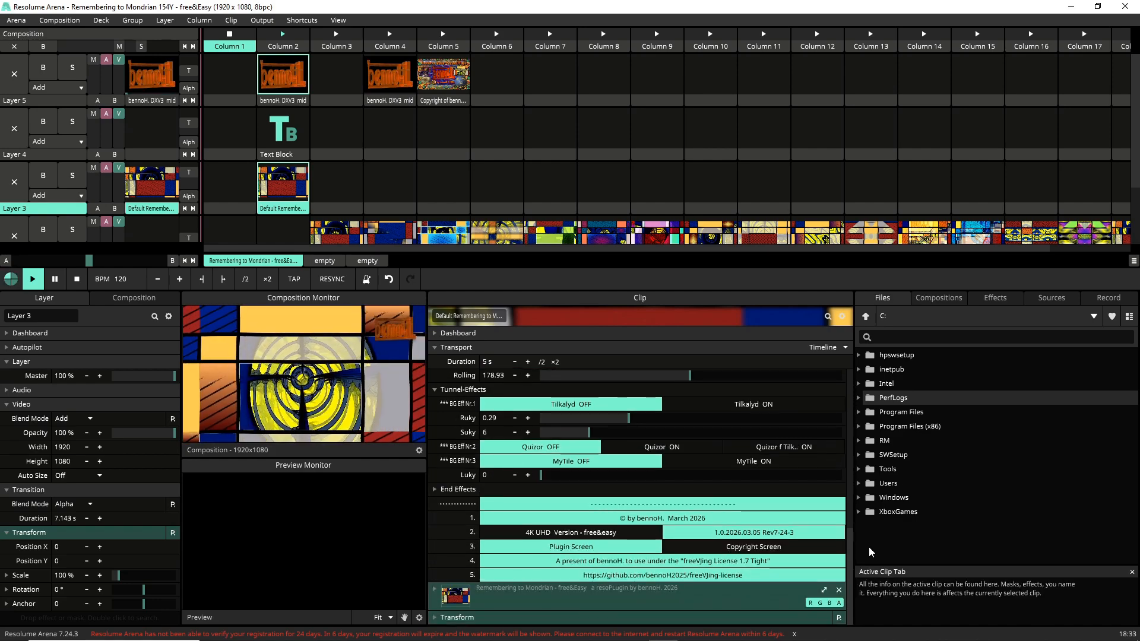
click(760, 405)
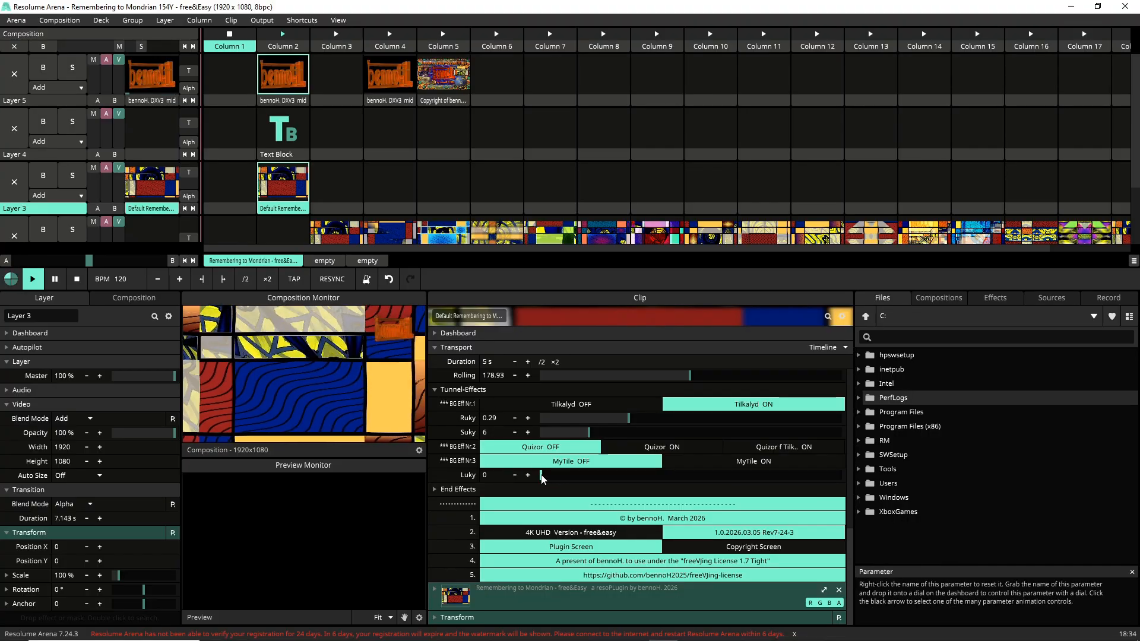
drag(541, 478, 560, 491)
right_click(559, 479)
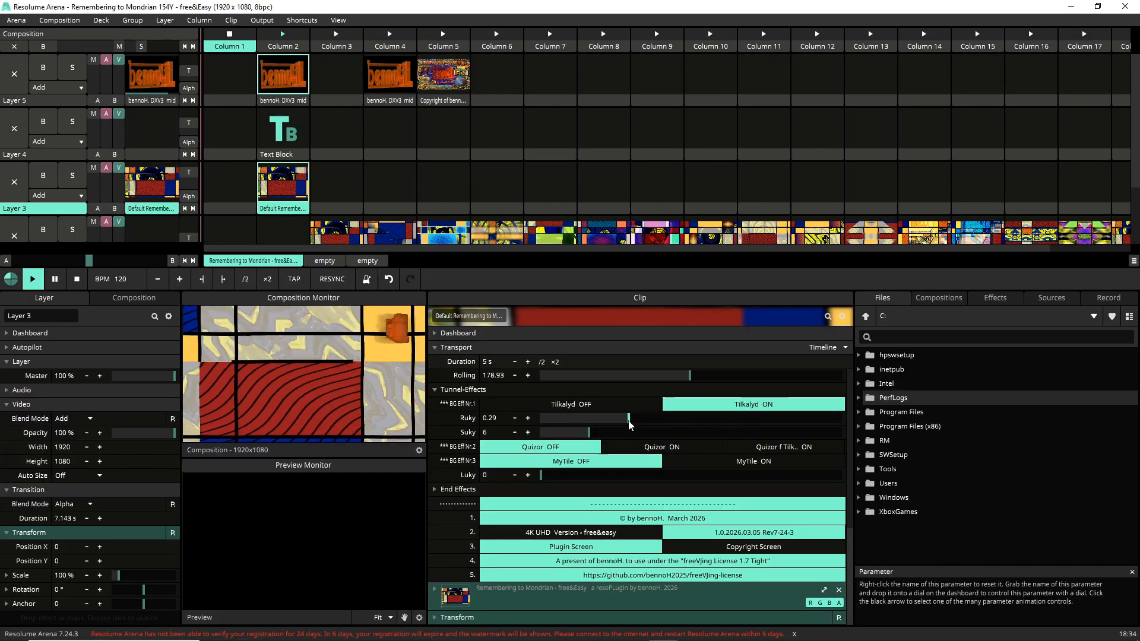
Step: Set Ruky to about 0.29 and Suky to about 13.83
drag(630, 425, 629, 466)
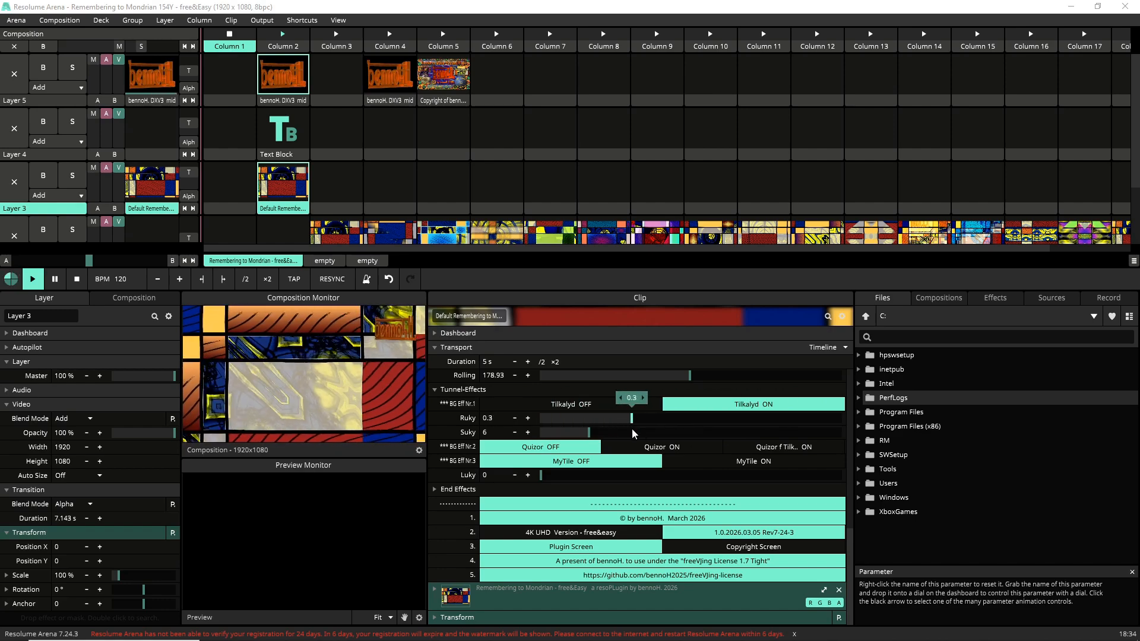
mouse_move(639, 434)
mouse_down()
mouse_move(573, 423)
mouse_move(629, 432)
mouse_up()
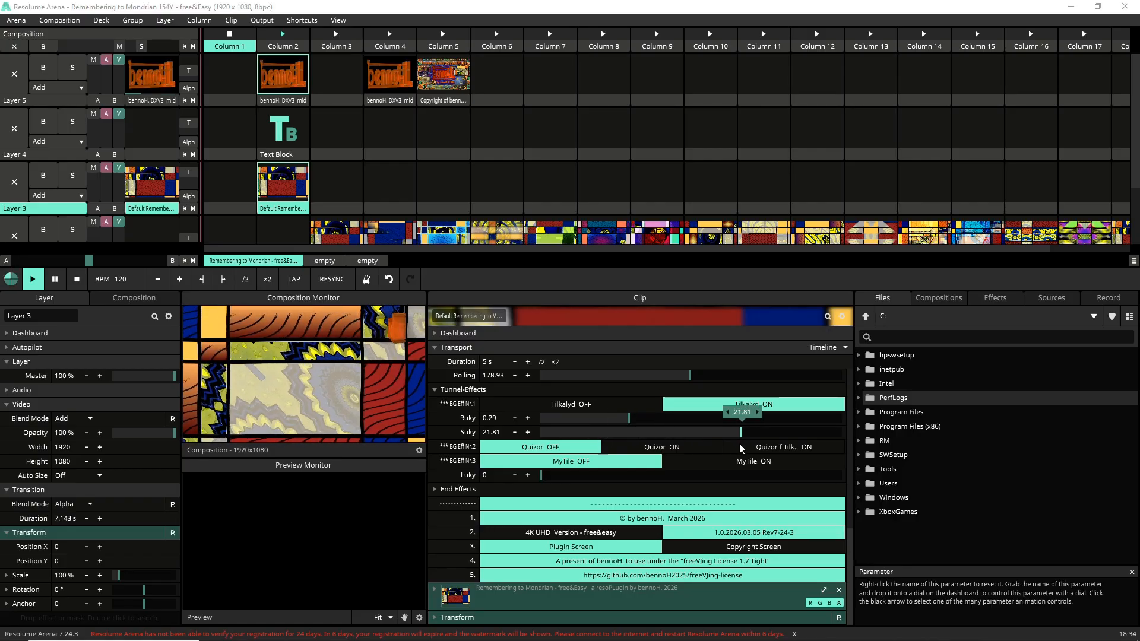
drag(602, 467, 774, 473)
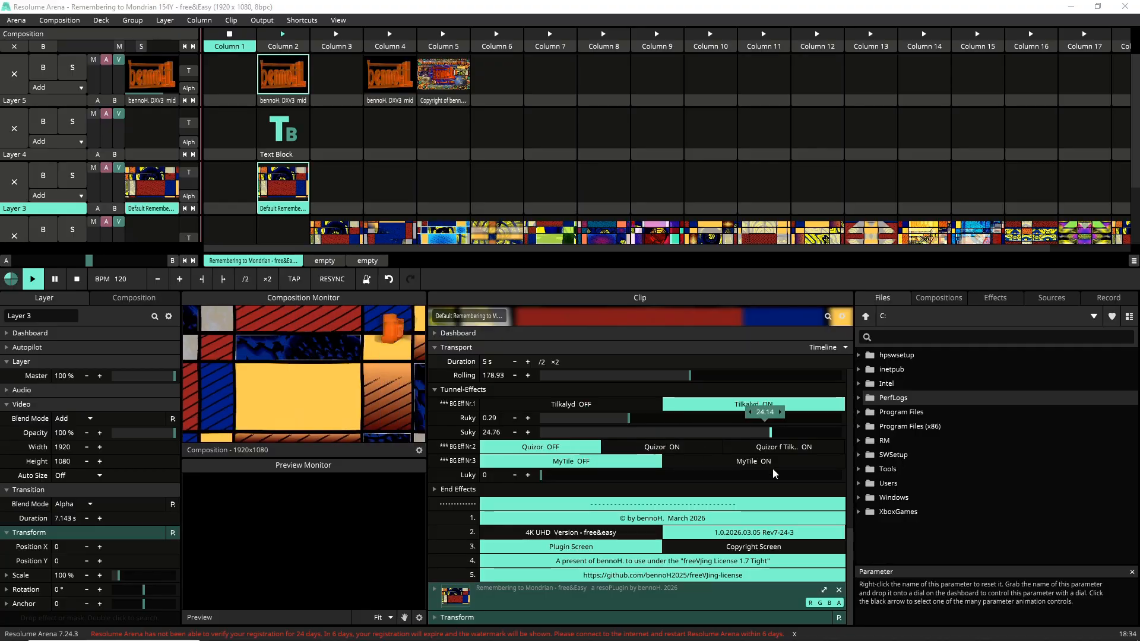
drag(608, 475, 759, 473)
drag(547, 459, 753, 477)
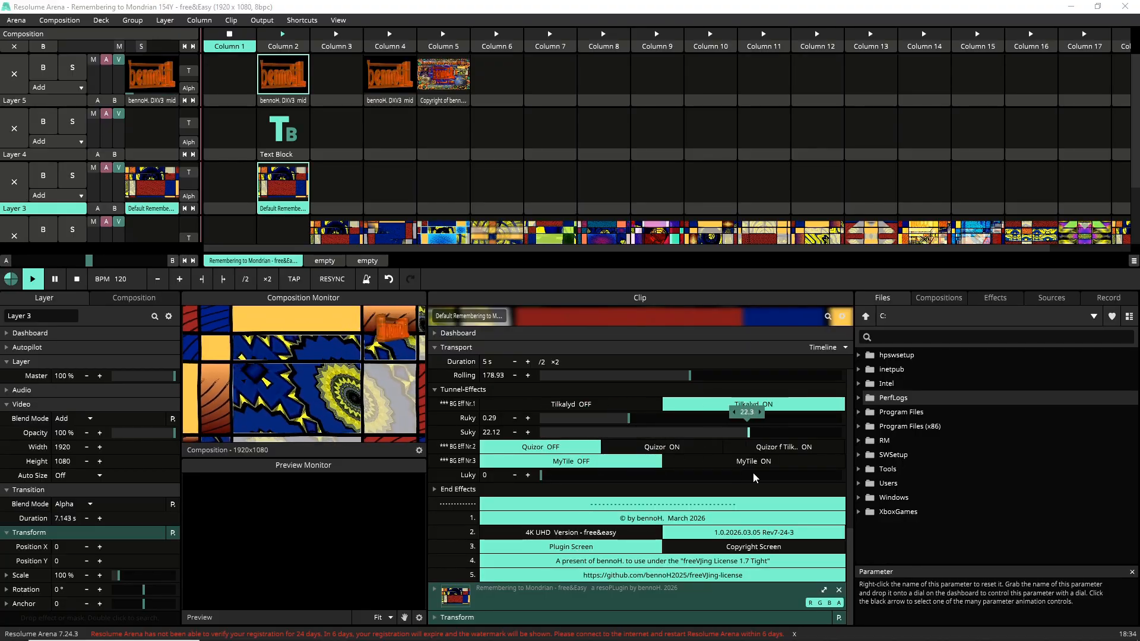
mouse_move(643, 489)
mouse_down()
mouse_move(687, 480)
mouse_move(646, 469)
mouse_up()
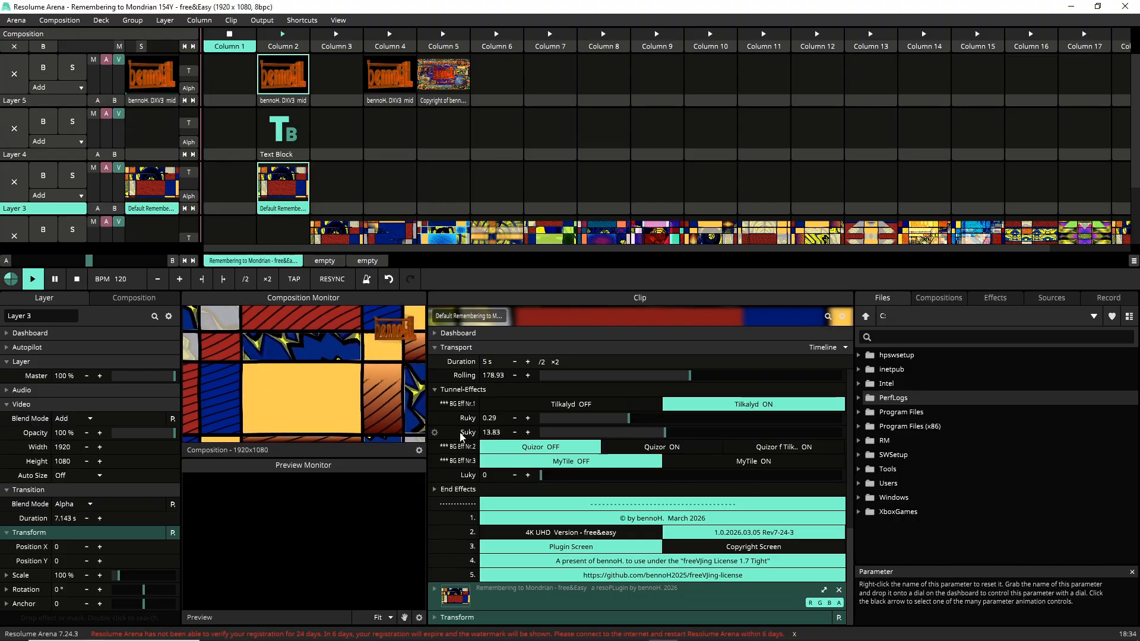
click(436, 433)
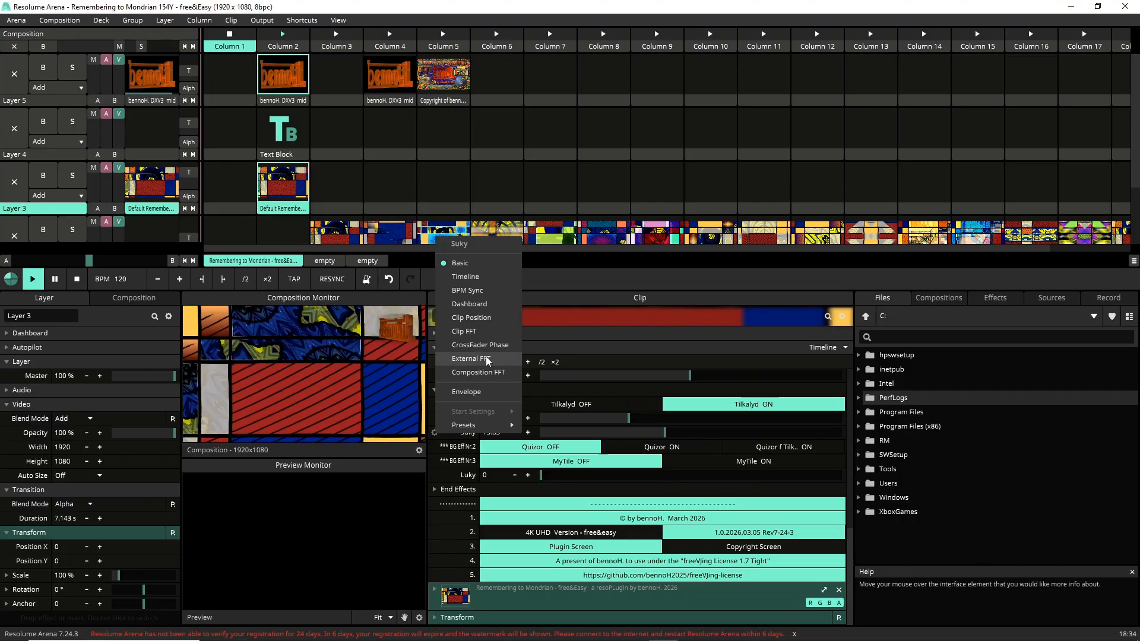
Step: Try Timeline and BPM Sync on Suky, then return it to a plain value of 6
click(456, 277)
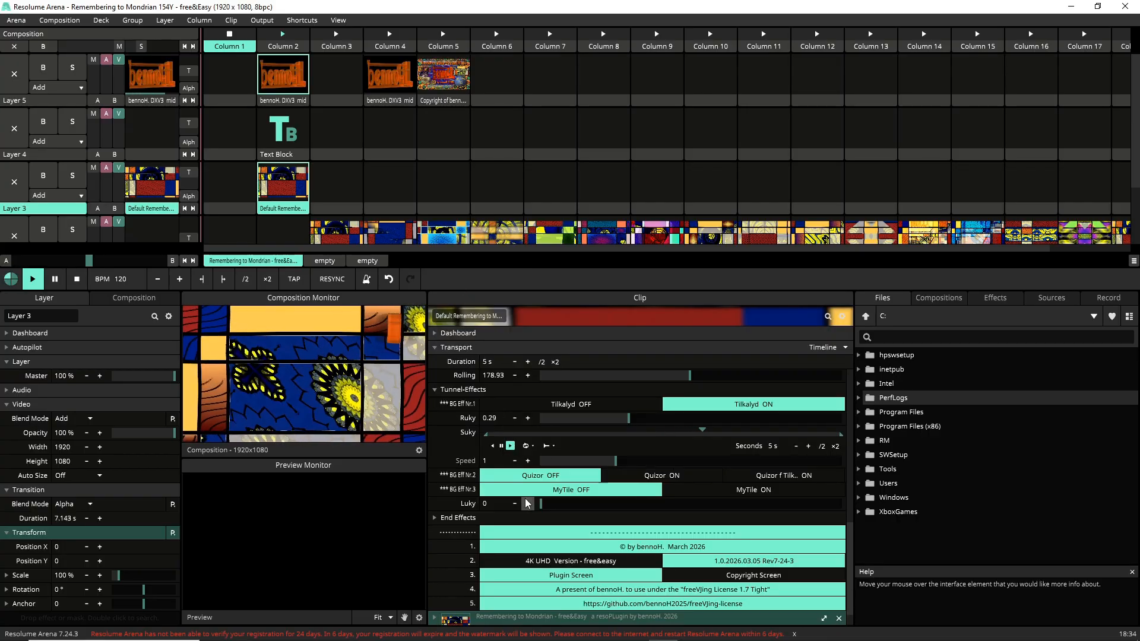
click(434, 432)
click(465, 275)
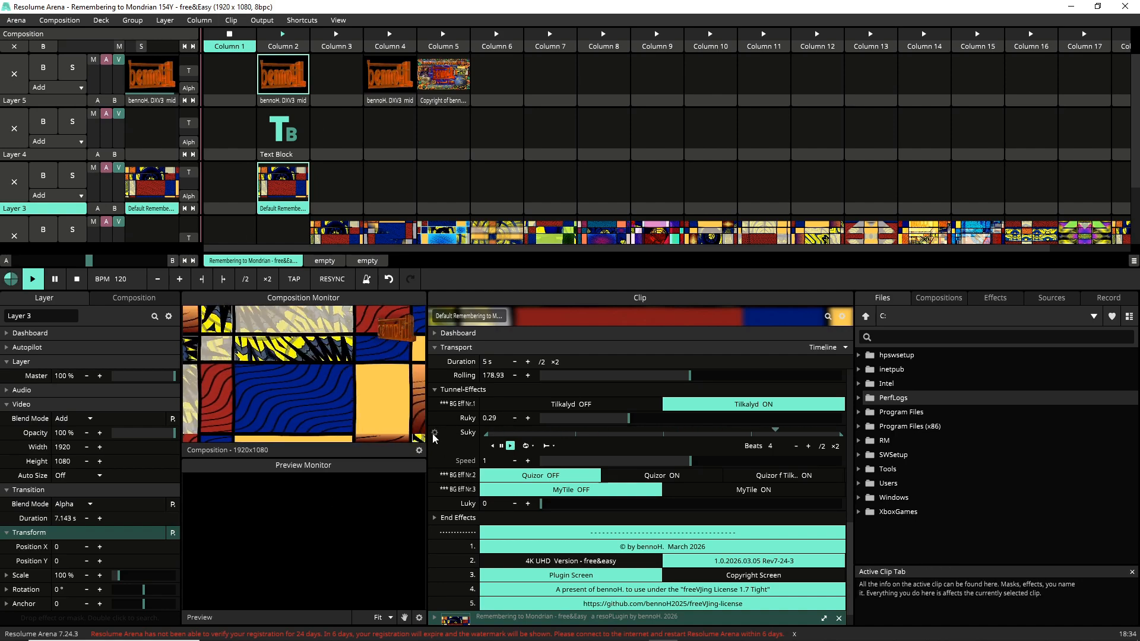
click(434, 433)
click(454, 282)
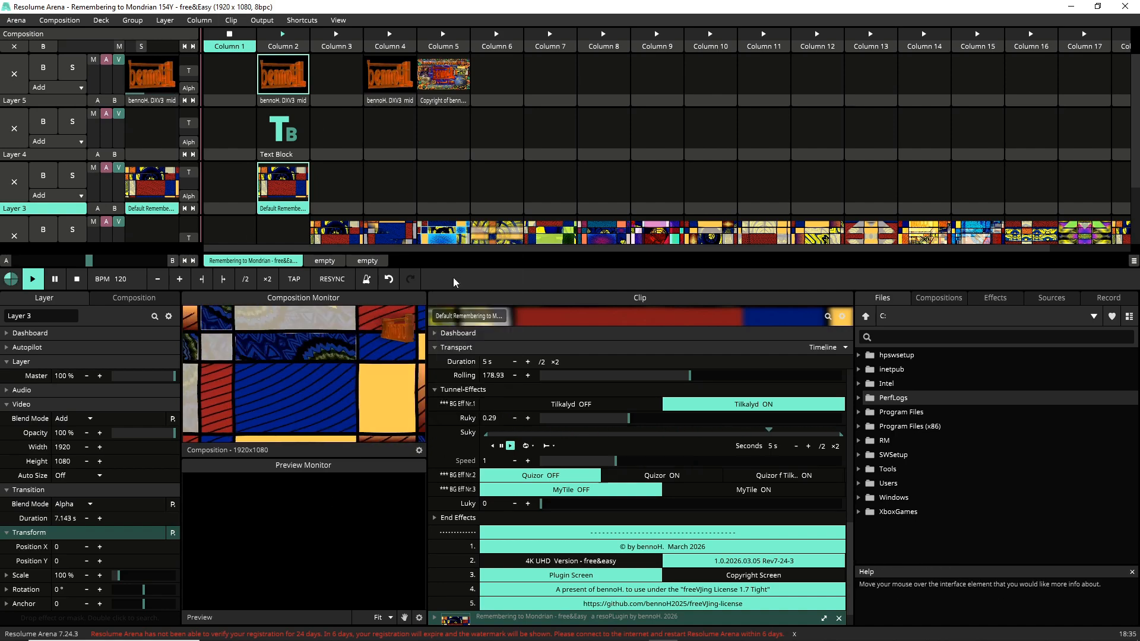
click(437, 433)
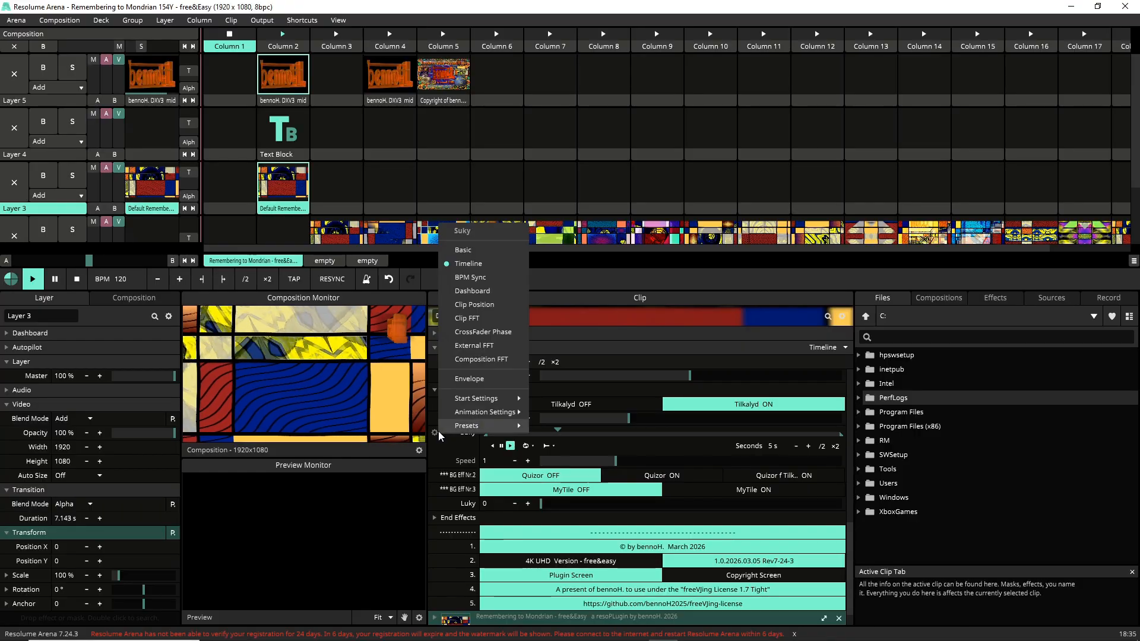
click(463, 250)
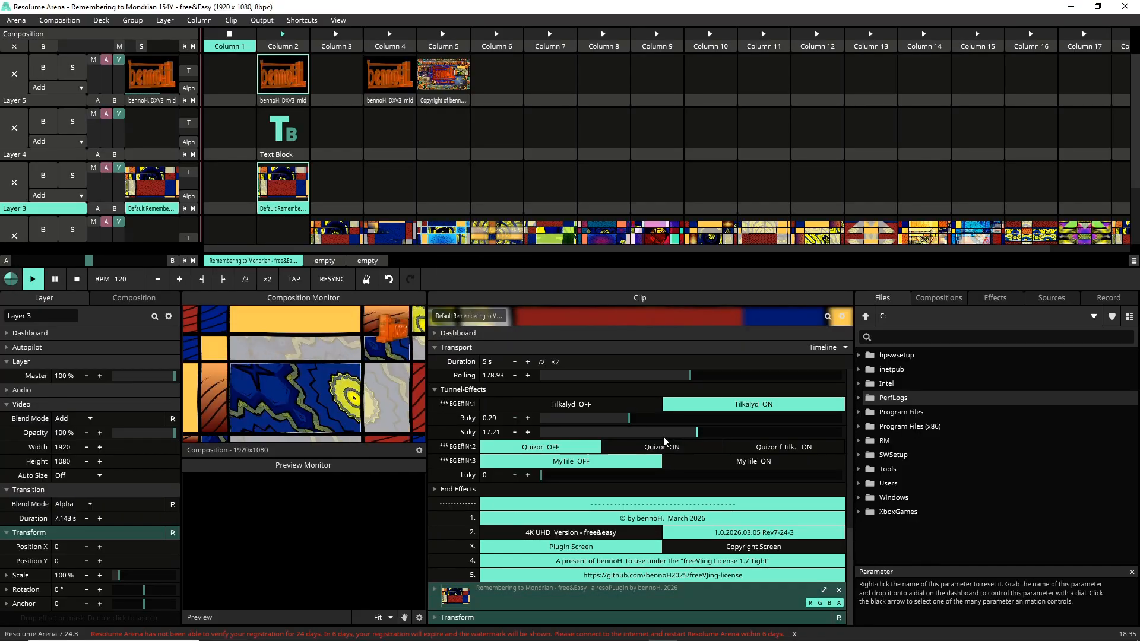
drag(697, 436, 514, 434)
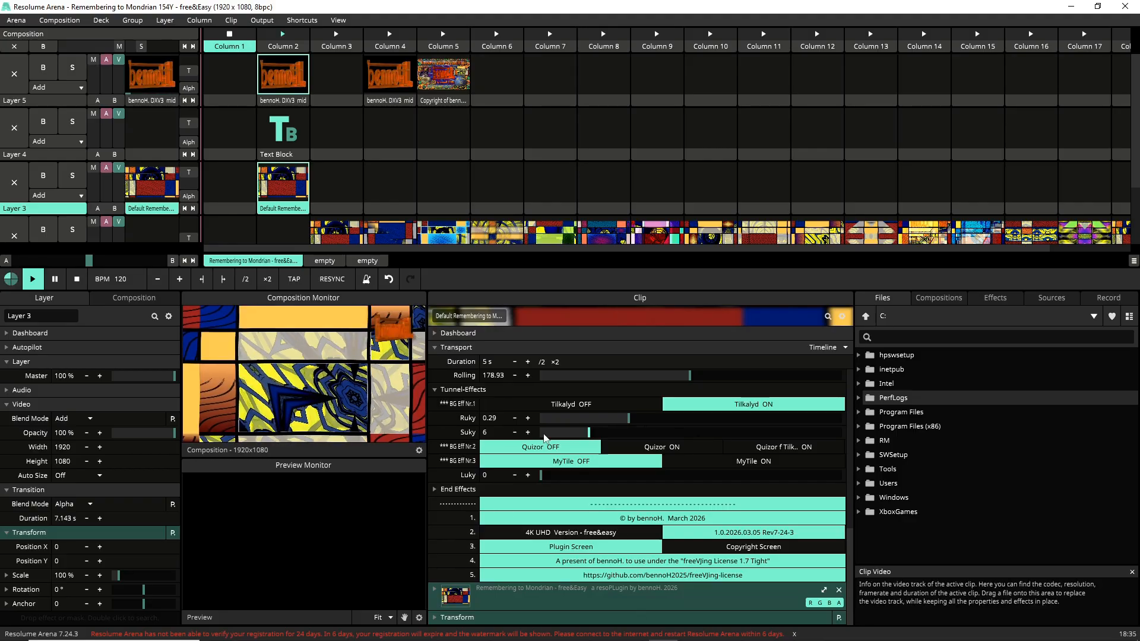
Step: Compare the Tilkalyd and Quizor variants, ending with both Tilkalyd and Quizor off
click(565, 404)
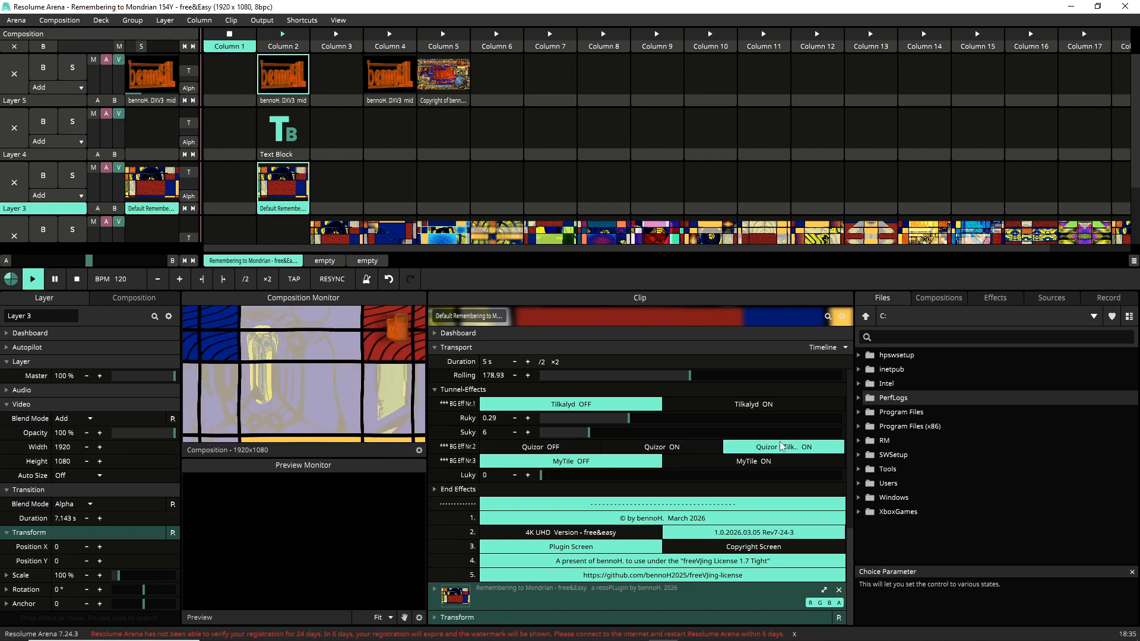
click(757, 405)
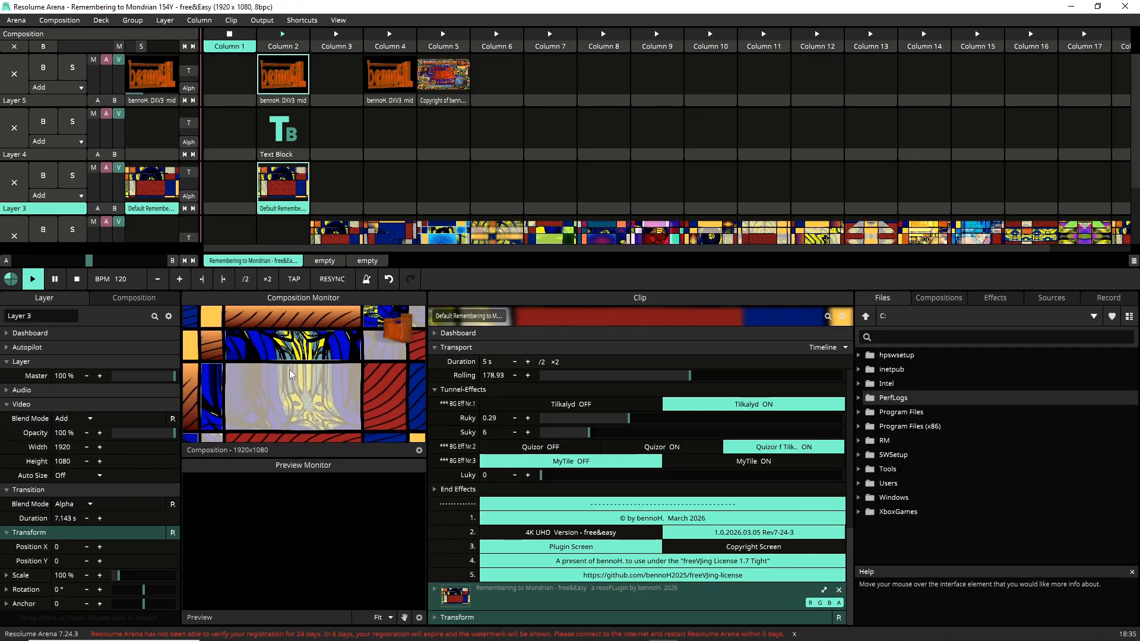
click(671, 453)
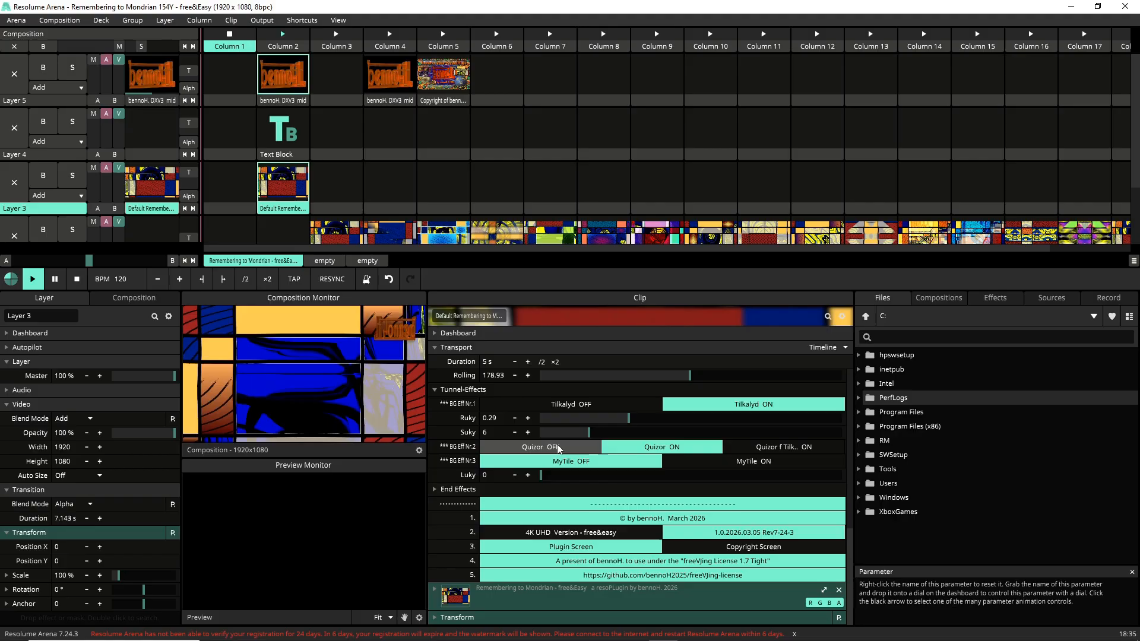
click(567, 404)
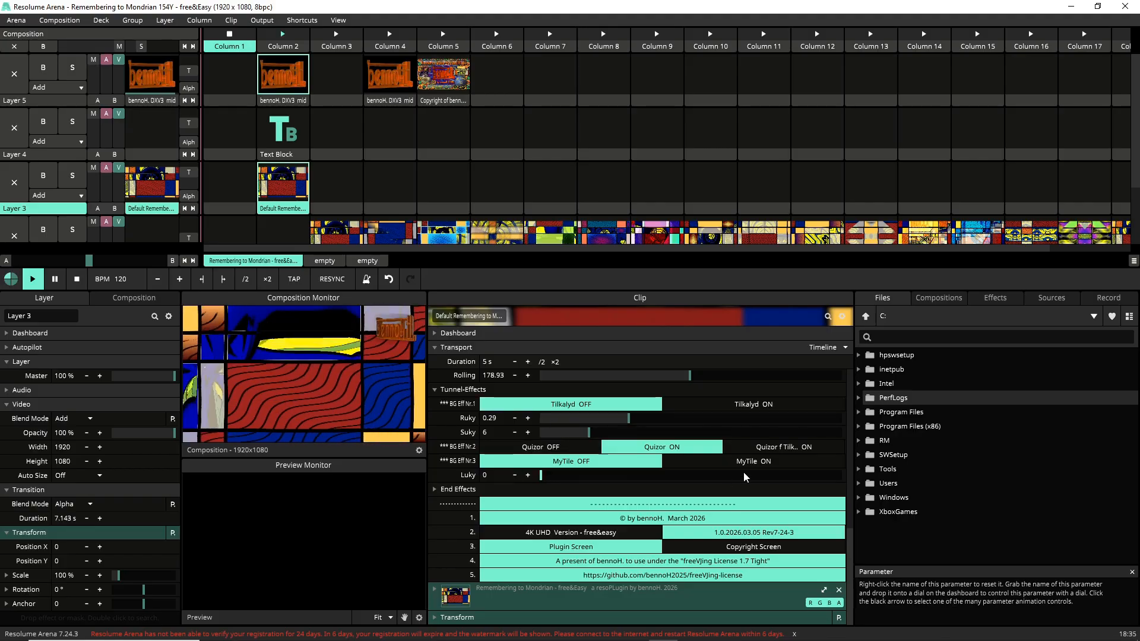
click(505, 450)
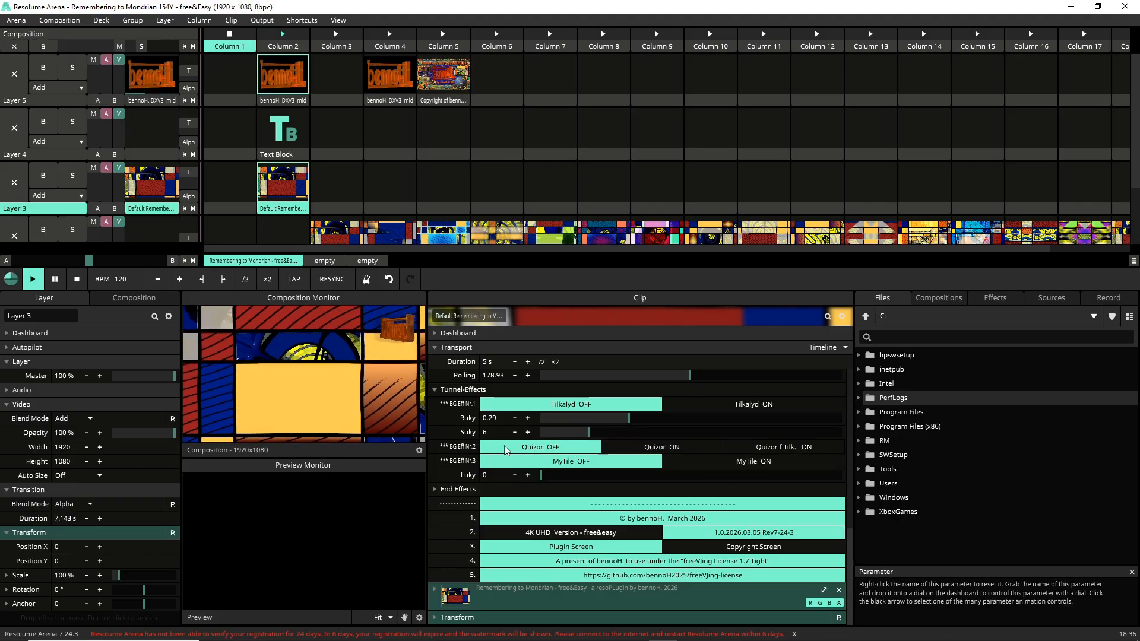
Step: Switch on MyTile for BG Eff Nr.3 and bring the Luky slider to 0.24
click(707, 467)
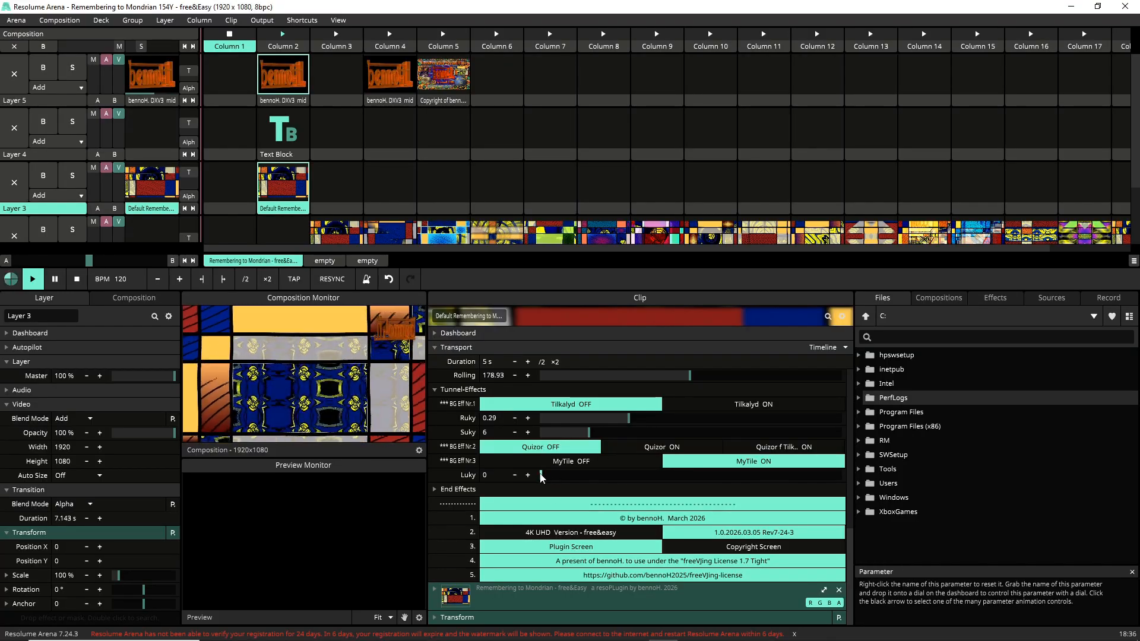
drag(541, 475, 685, 475)
drag(603, 490, 571, 533)
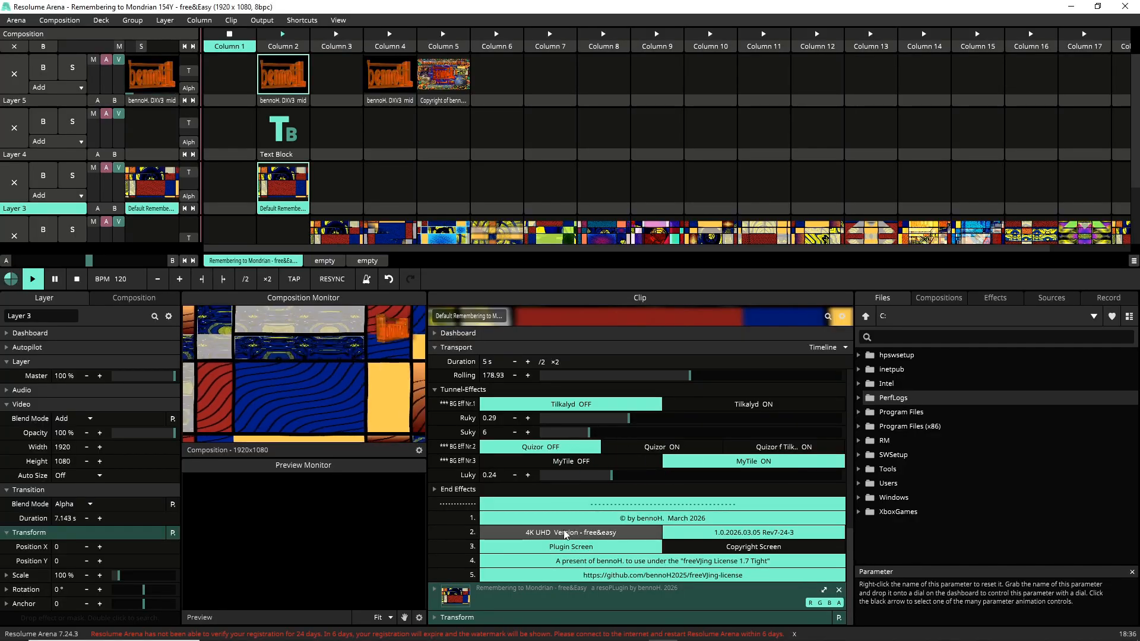